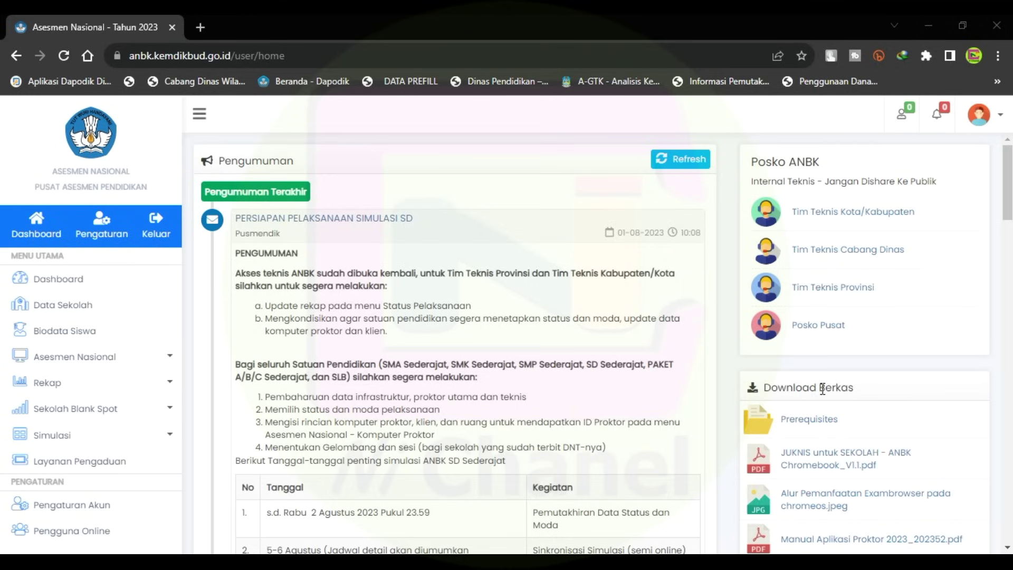
# Expand Prerequisites under Download Berkas to reveal the Exambrowser and ProktorBrowser ZIP files.
pyautogui.moveTo(861, 397); pyautogui.dragTo(760, 394)
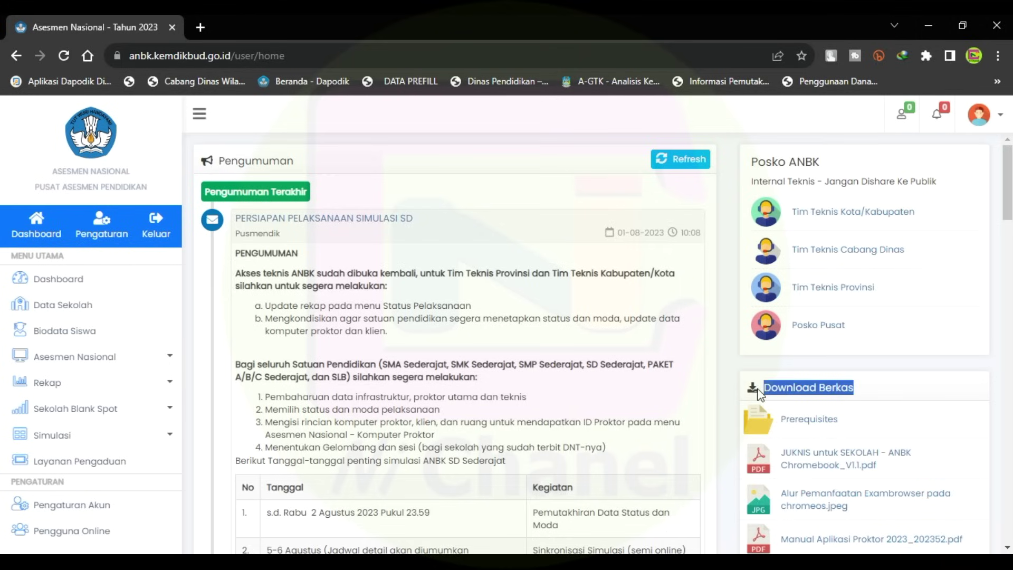
pyautogui.click(799, 424)
pyautogui.scroll(-4, 851, 356)
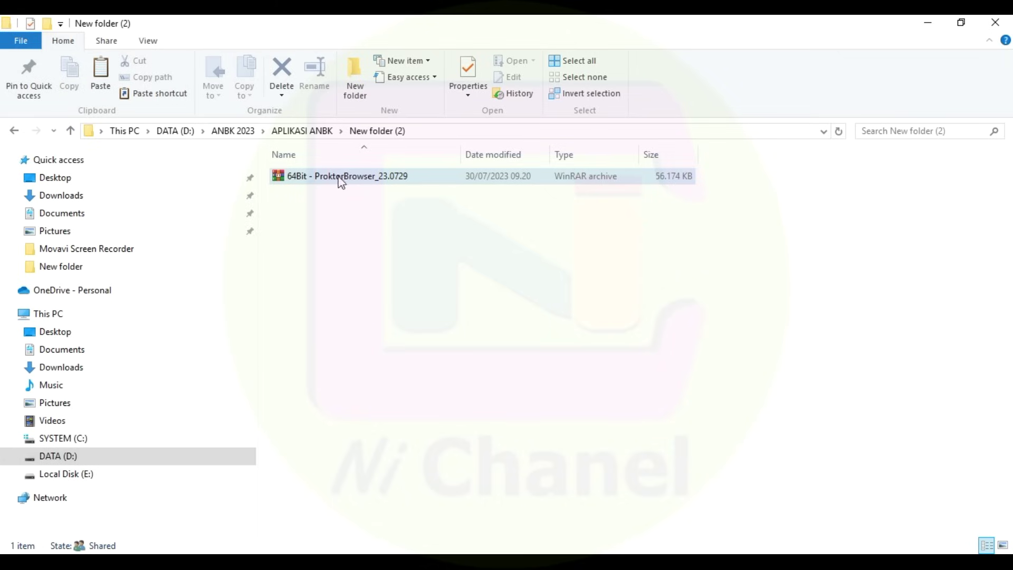
# Extract the 64Bit - ProktorBrowser_23.0729 archive to its own folder and open it.
pyautogui.rightClick(375, 176)
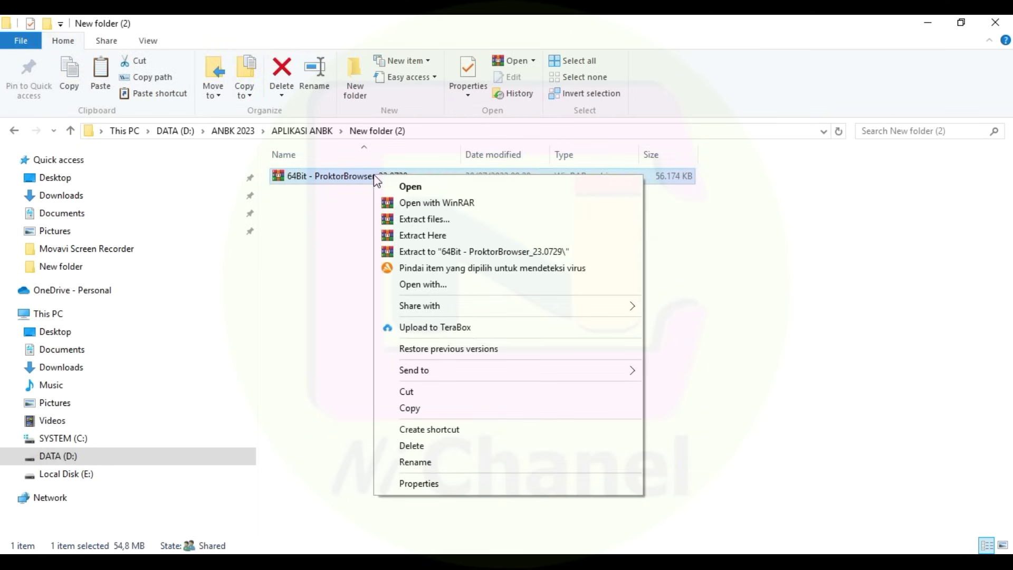
pyautogui.click(432, 253)
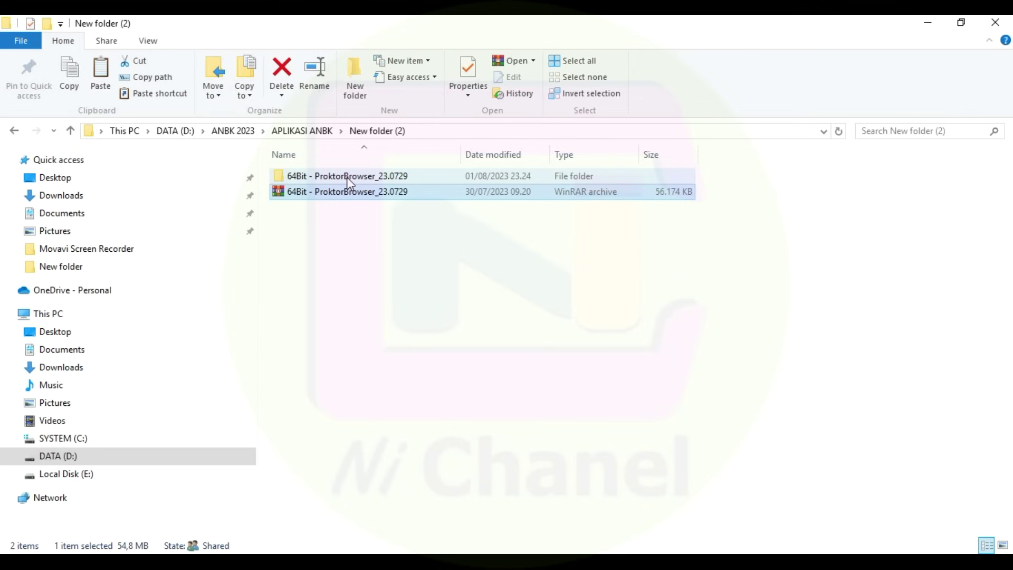
pyautogui.moveTo(348, 177)
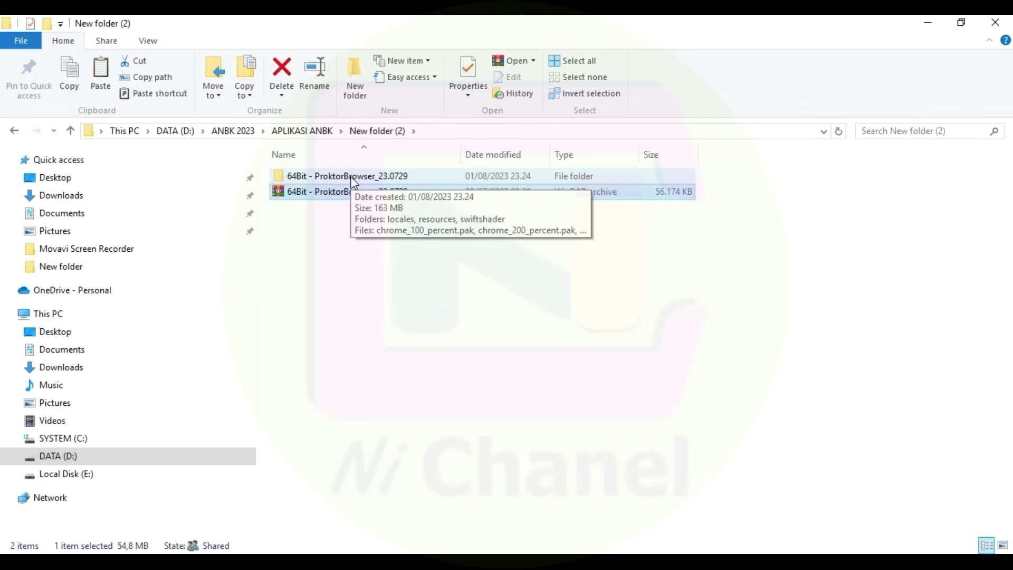
pyautogui.doubleClick(353, 179)
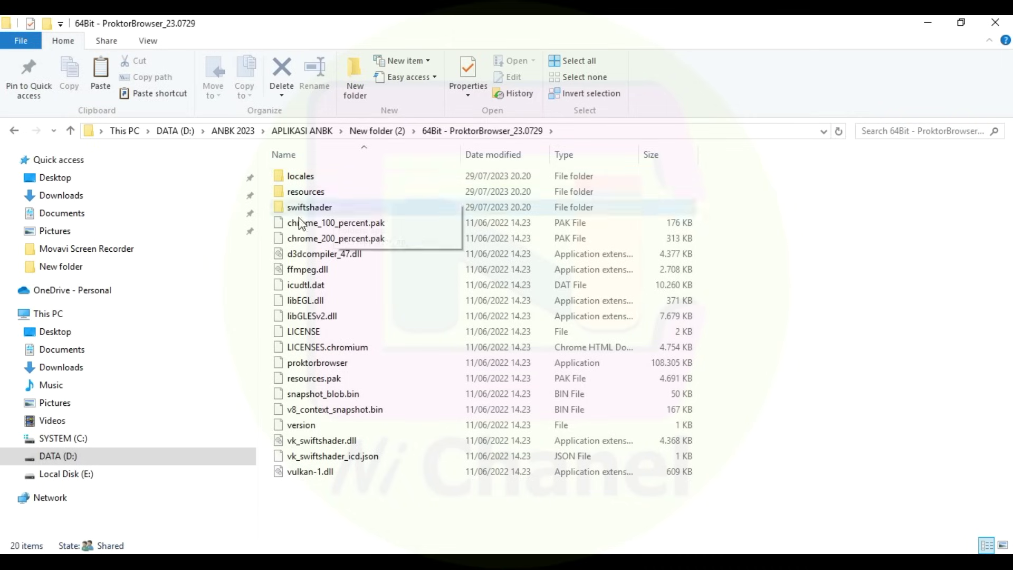
# Send the proktorbrowser application to the desktop as a shortcut.
pyautogui.click(312, 364)
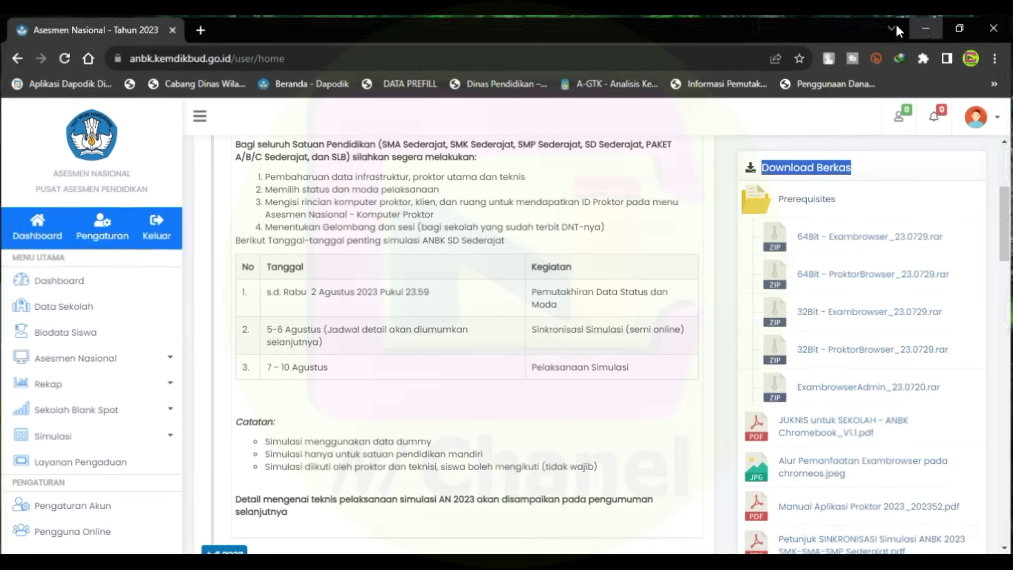
pyautogui.click(927, 25)
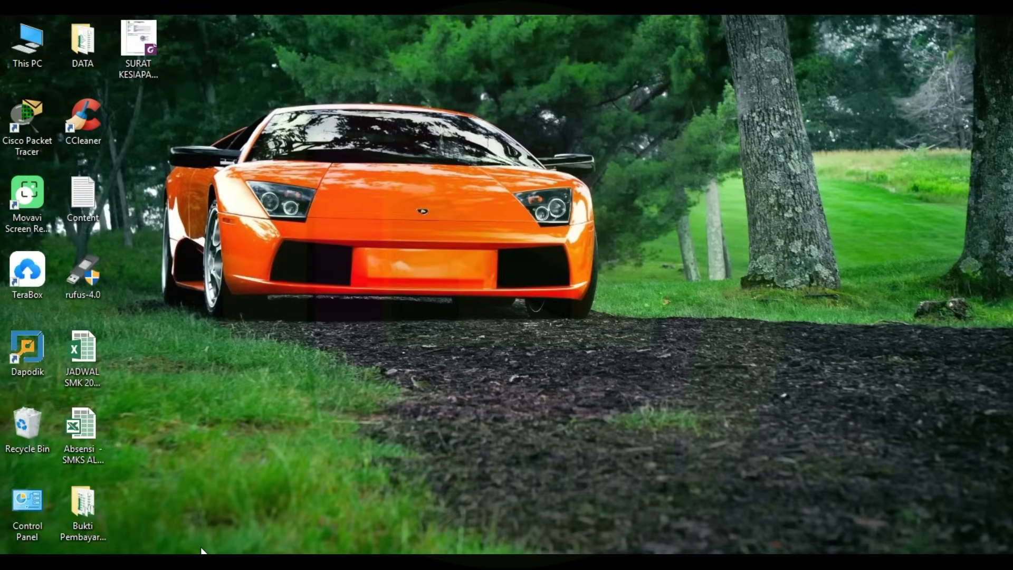
pyautogui.moveTo(220, 23); pyautogui.dragTo(74, 332)
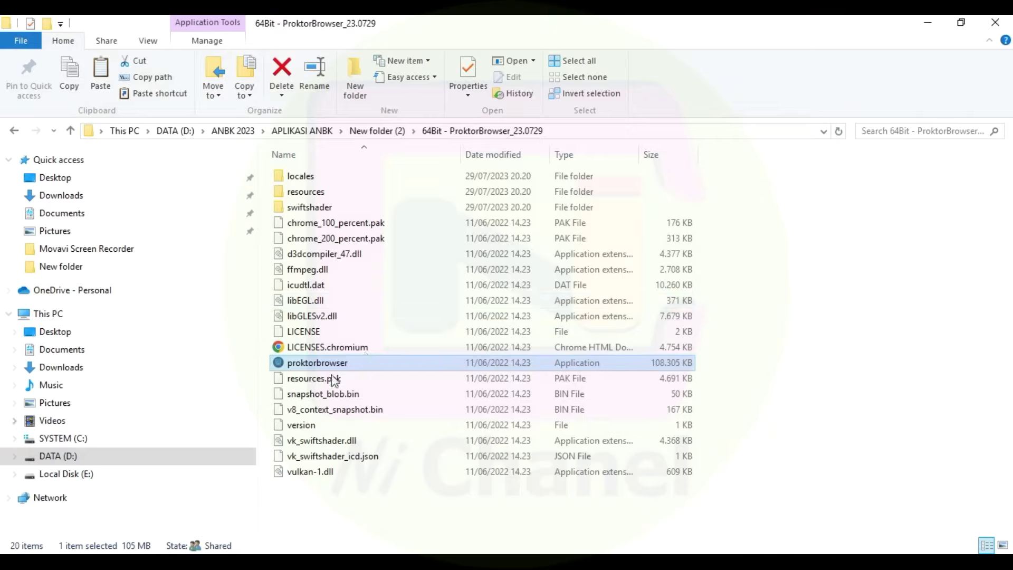
pyautogui.rightClick(307, 367)
pyautogui.moveTo(526, 415)
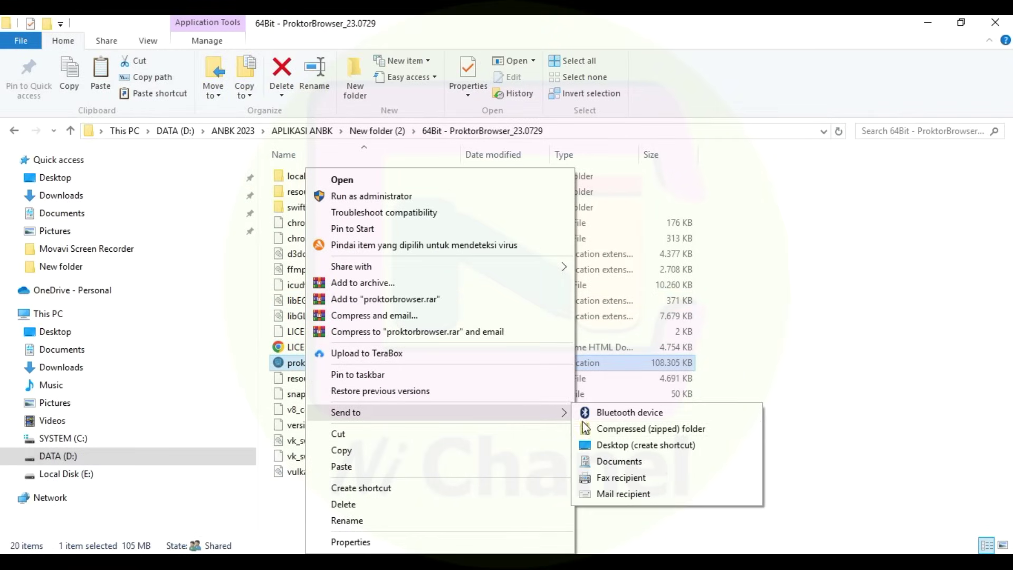
pyautogui.click(628, 448)
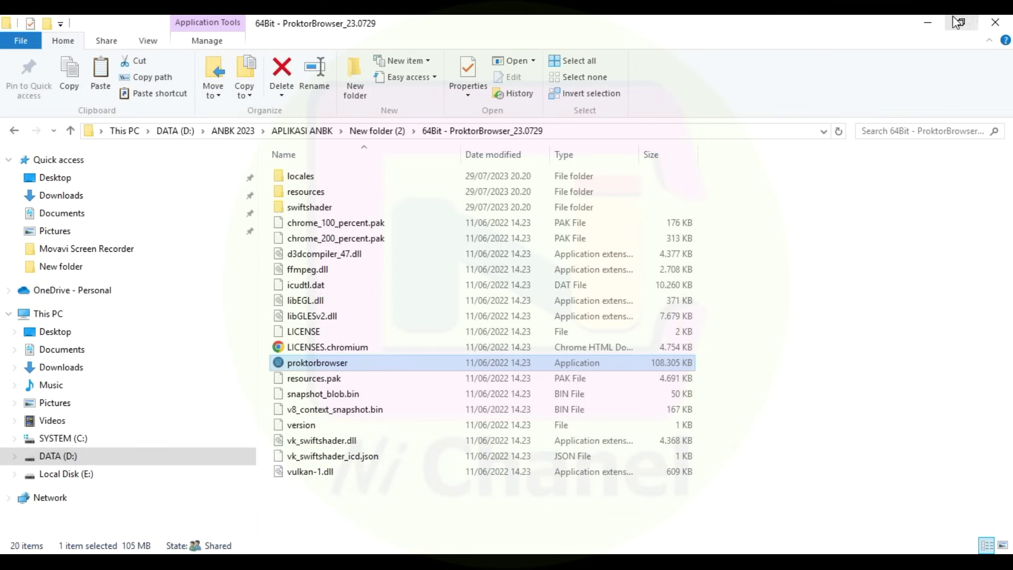
pyautogui.click(995, 22)
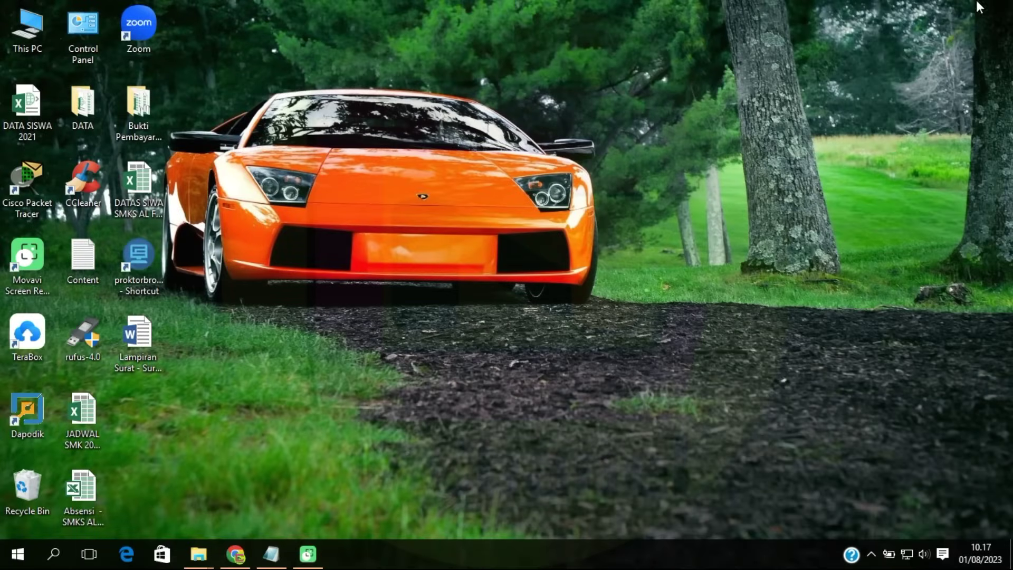
# Launch proktorbrowser from its desktop shortcut and choose RUN after the system check.
pyautogui.click(151, 260)
pyautogui.doubleClick(150, 260)
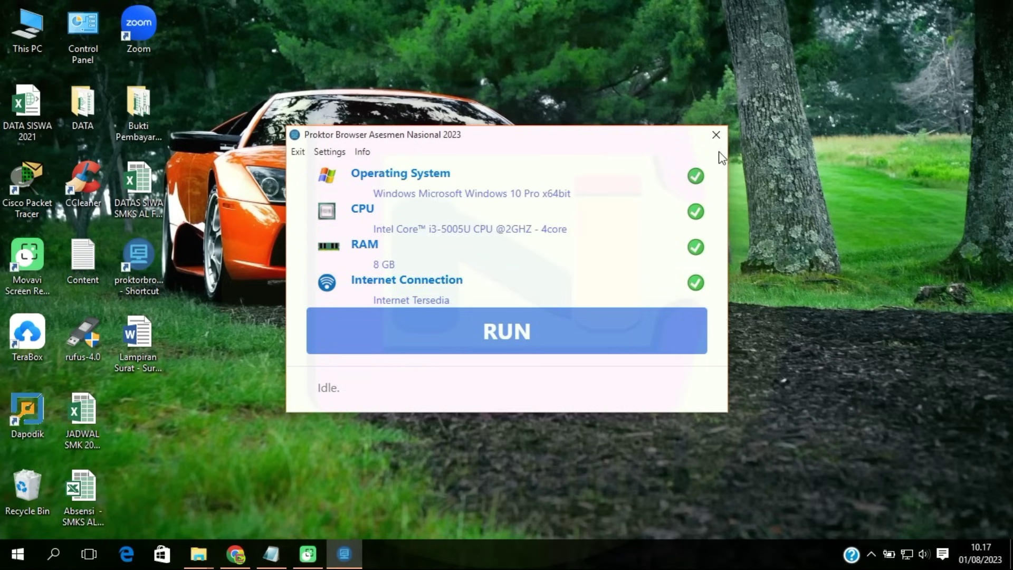
pyautogui.click(484, 338)
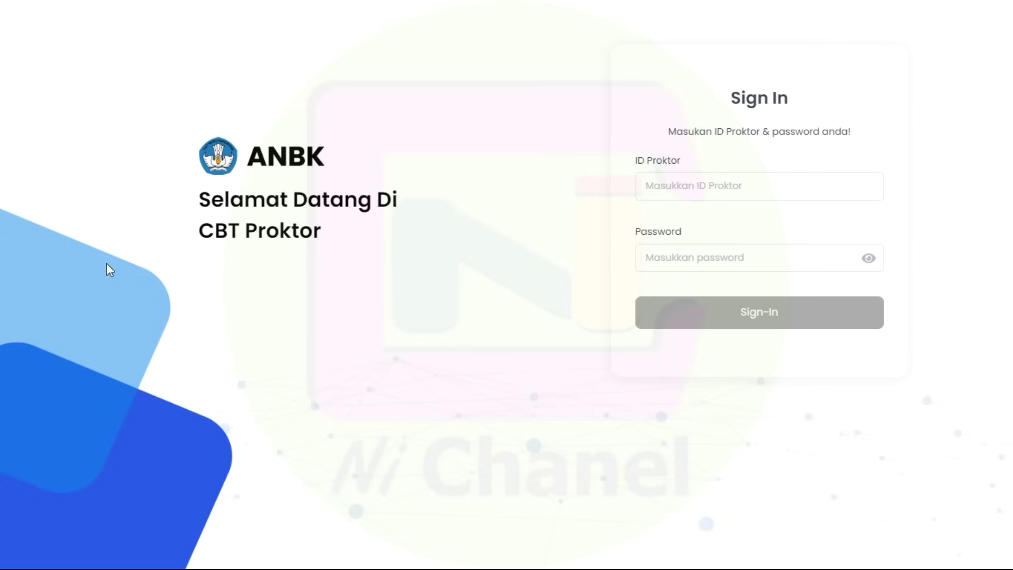
# Open the portal's Simulasi > Komputer Proktor page to find the proctor credentials.
pyautogui.click(682, 191)
pyautogui.click(678, 257)
pyautogui.click(661, 182)
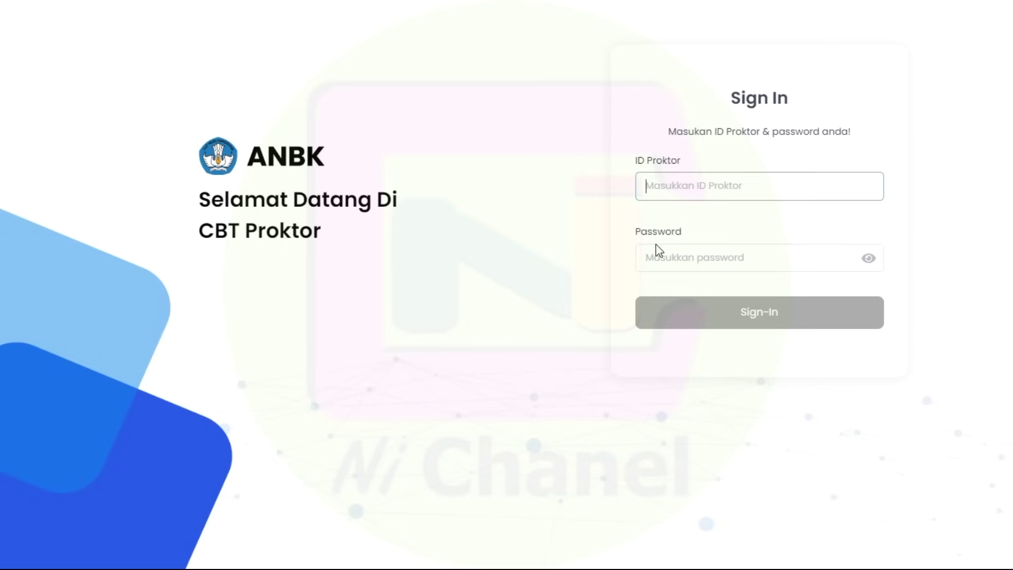
pyautogui.click(654, 256)
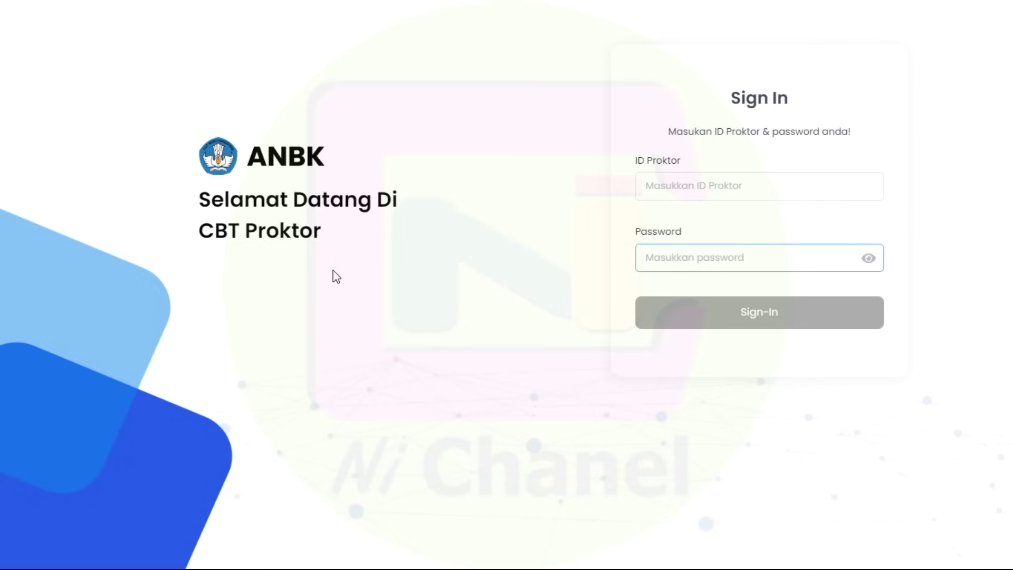
pyautogui.press('super')
pyautogui.click(236, 553)
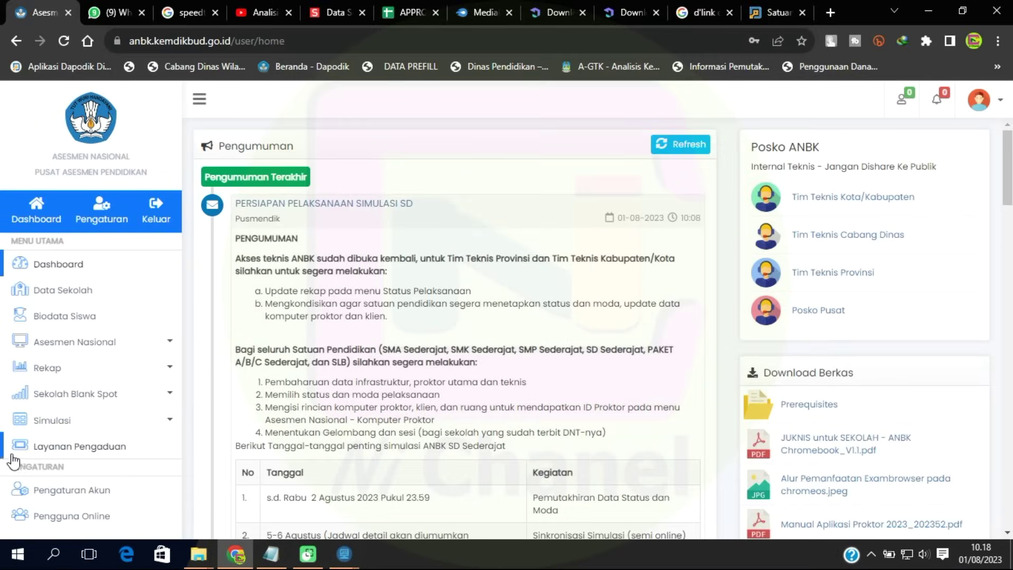
pyautogui.click(68, 423)
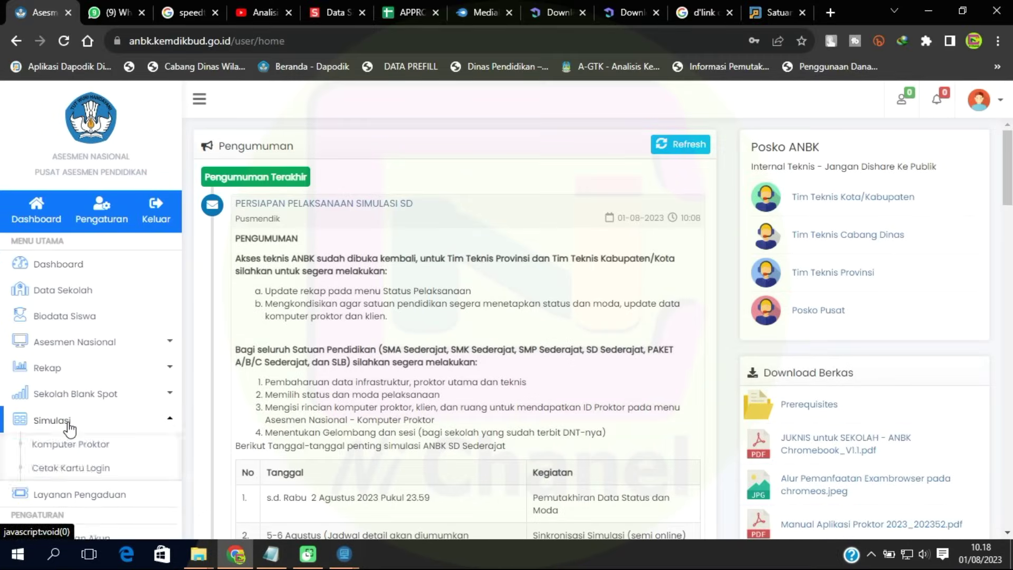
pyautogui.click(102, 449)
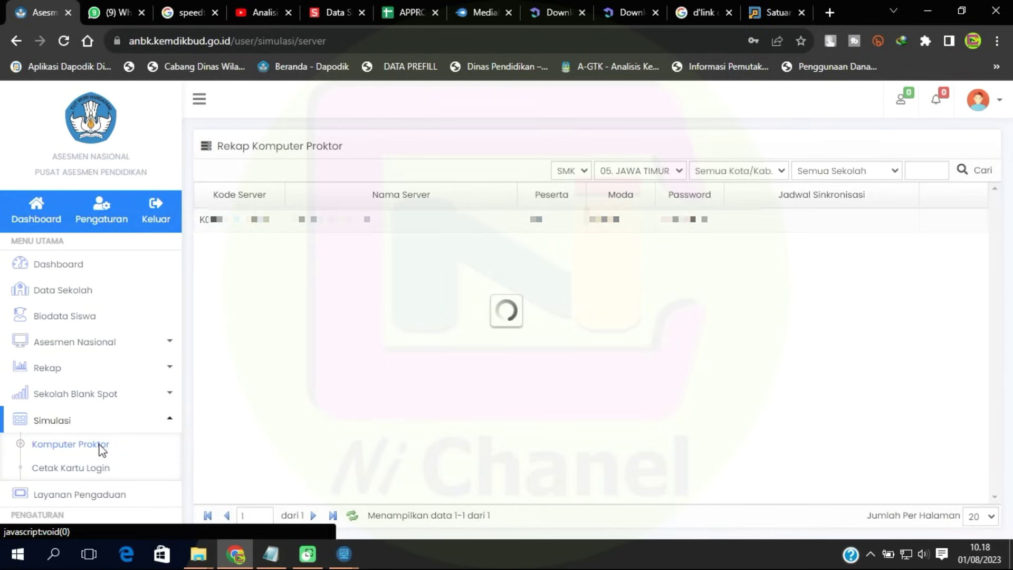
# Copy the Kode Server value into the ID Proktor field.
pyautogui.moveTo(268, 222); pyautogui.dragTo(200, 221)
pyautogui.moveTo(708, 222); pyautogui.dragTo(661, 222)
pyautogui.moveTo(275, 223); pyautogui.dragTo(200, 221)
pyautogui.hotkey('ctrl', 'c')
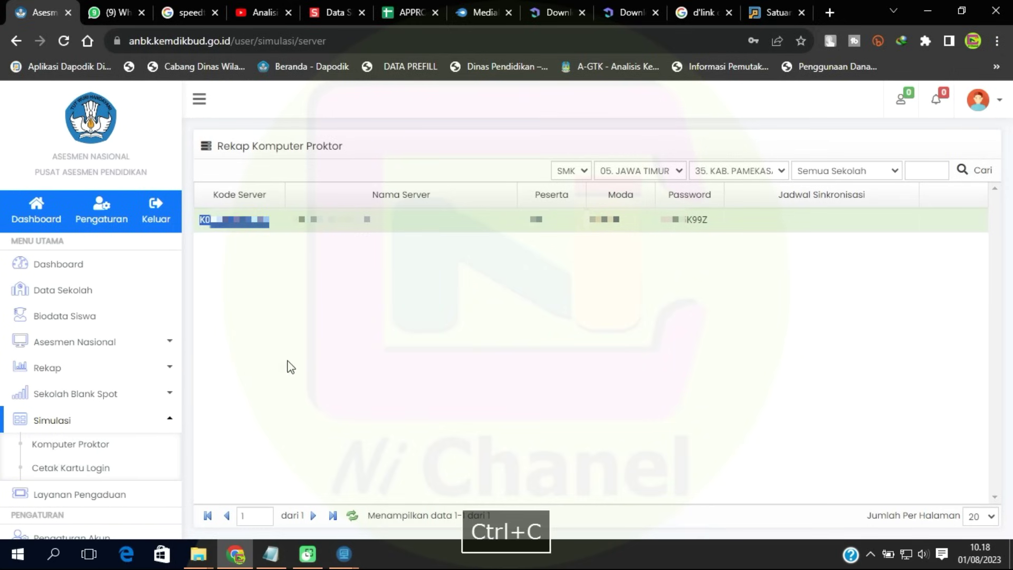
pyautogui.moveTo(343, 554)
pyautogui.click(455, 468)
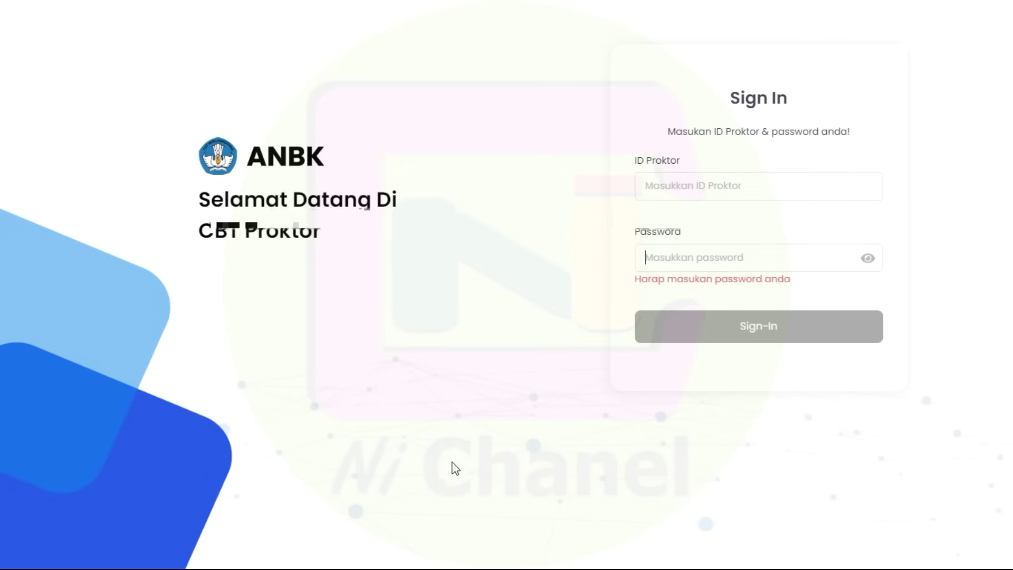
pyautogui.click(688, 184)
pyautogui.hotkey('ctrl', 'v')
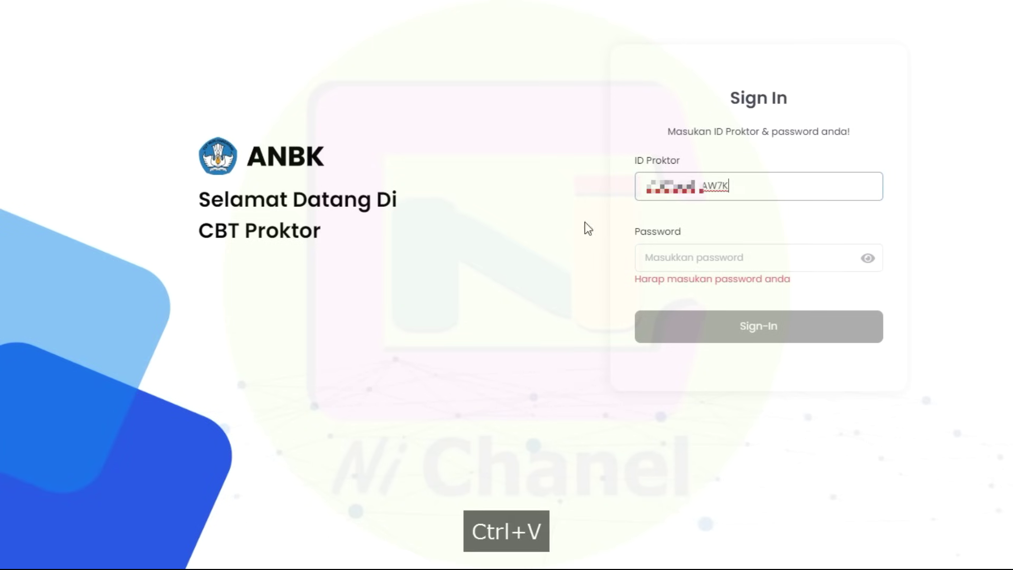
# Copy the server password into the Password field and sign in.
pyautogui.press('super')
pyautogui.click(234, 554)
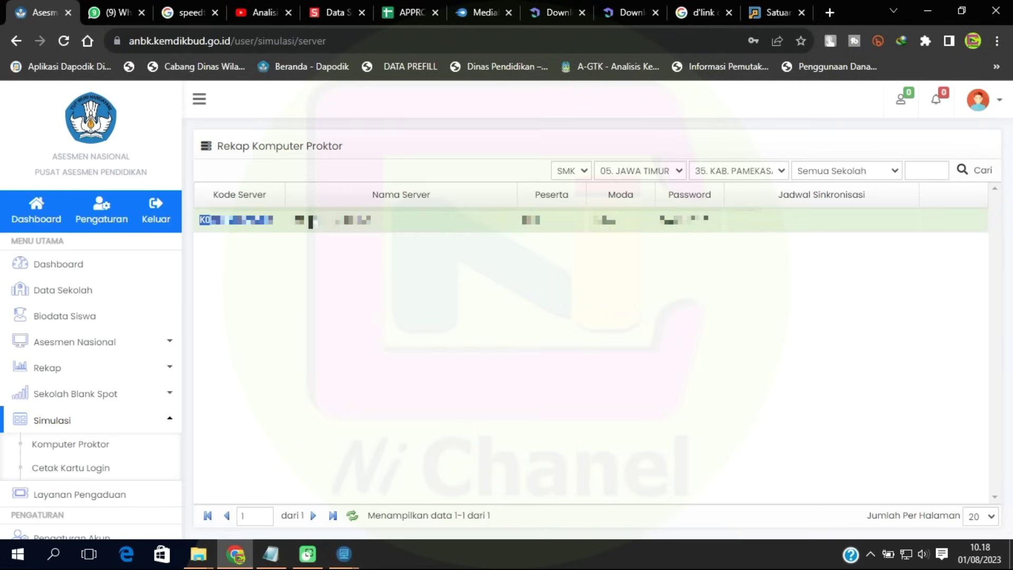
pyautogui.hotkey('ctrl', 'c')
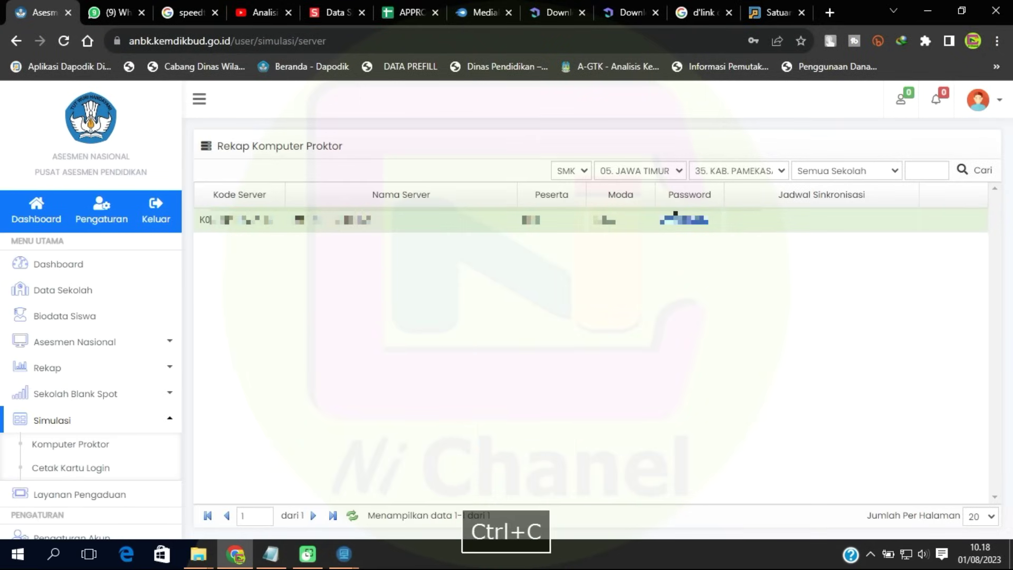
pyautogui.moveTo(343, 554)
pyautogui.click(407, 513)
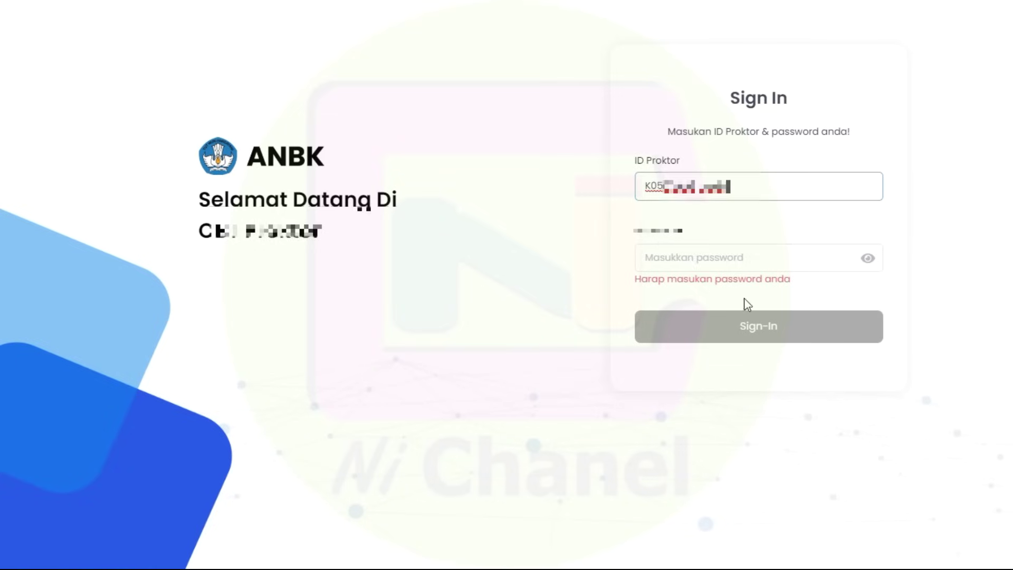
pyautogui.click(701, 262)
pyautogui.hotkey('ctrl', 'v')
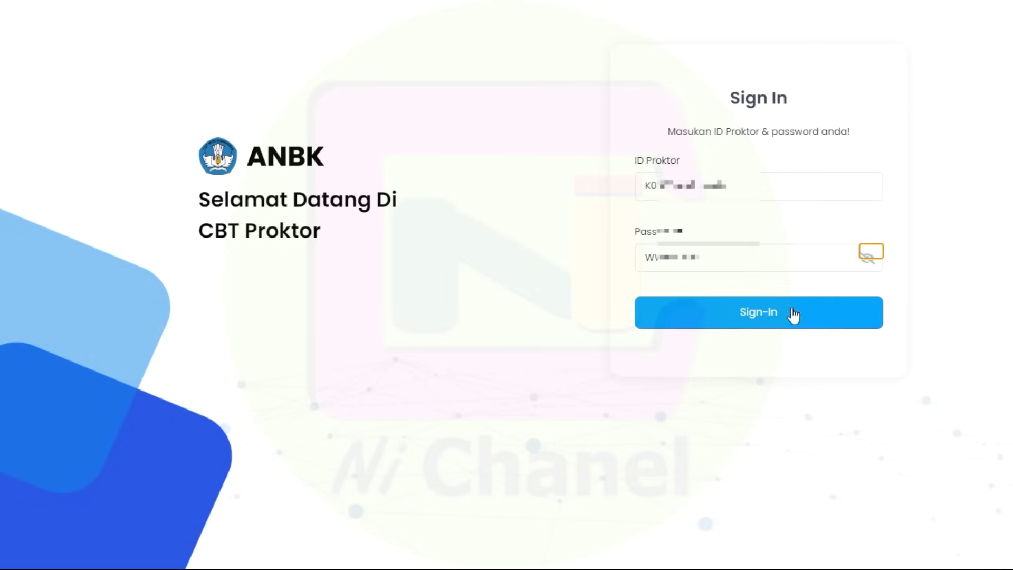
pyautogui.click(750, 322)
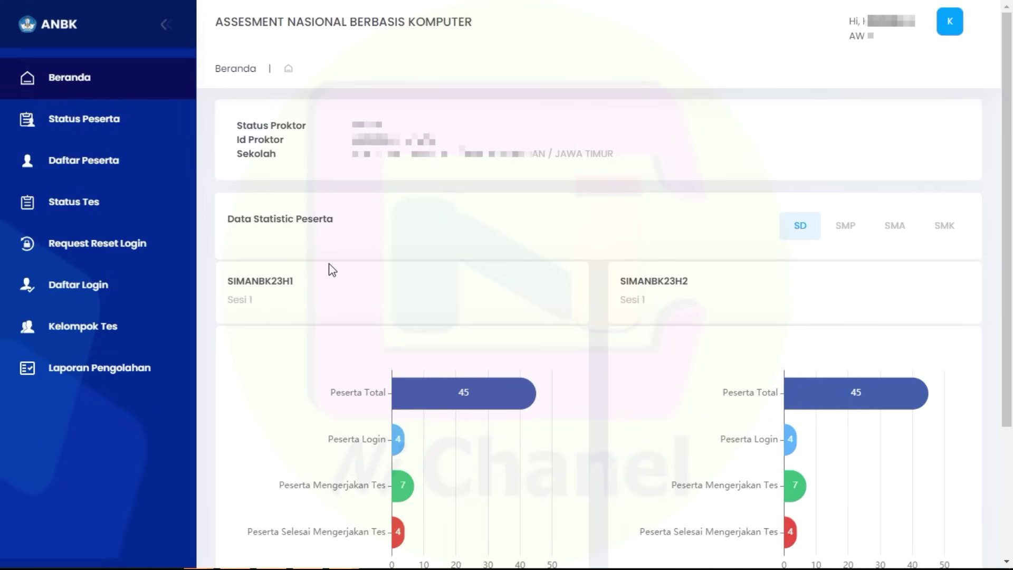
# Show Status Tes with test SIMANBK23H2, group 1, scheduled 1/8/2023 05.05–17.00.
pyautogui.click(77, 211)
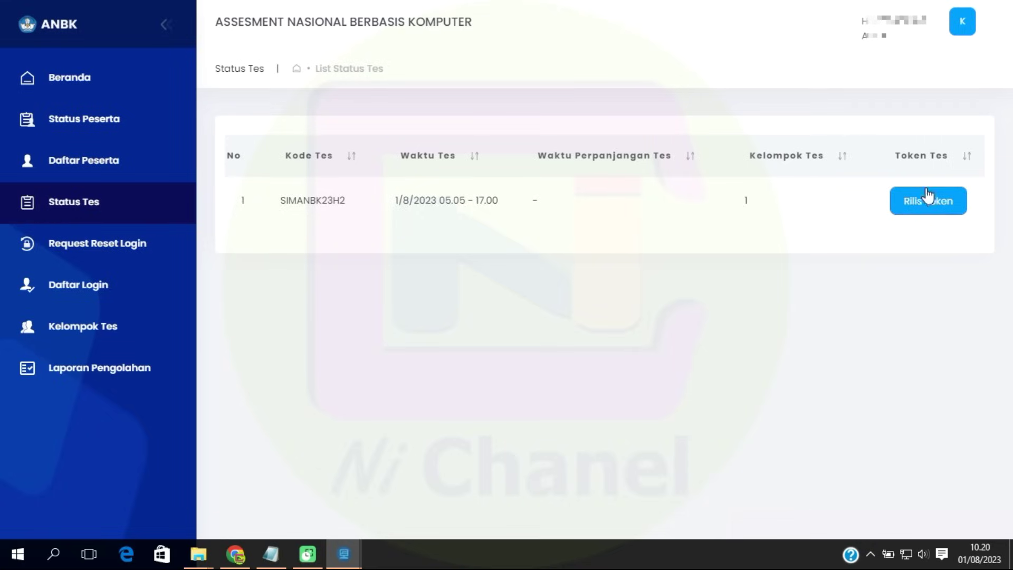
# Filter Daftar Peserta to Kelompok 1 at 100 rows per page and scroll through the list.
pyautogui.click(108, 161)
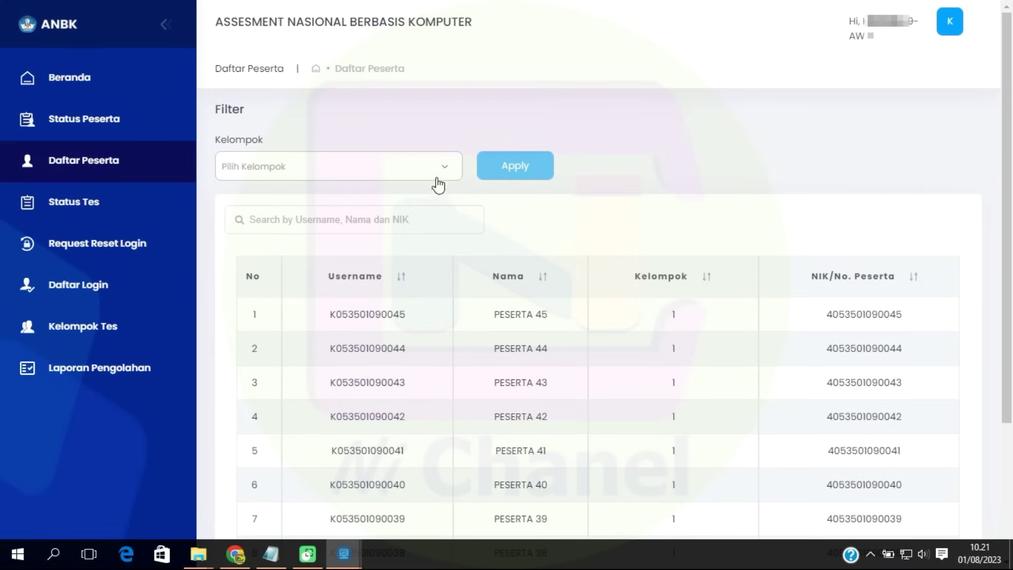
pyautogui.click(436, 174)
pyautogui.click(257, 203)
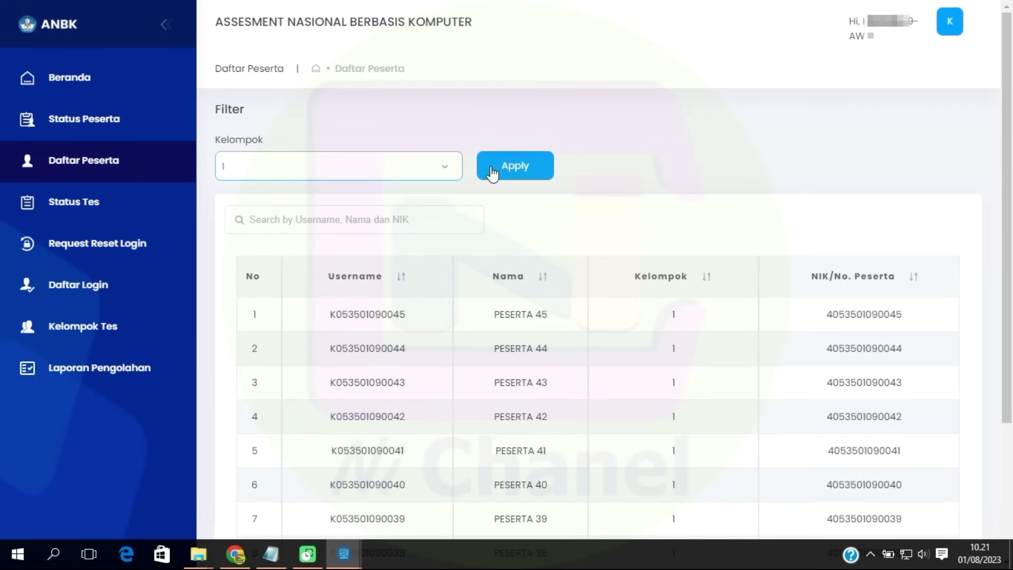
pyautogui.click(516, 173)
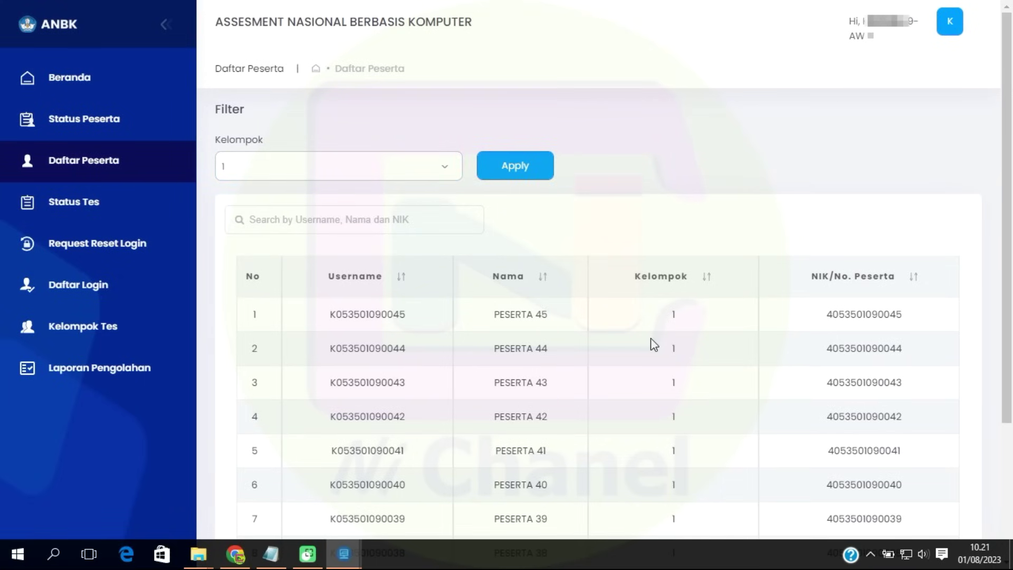
pyautogui.scroll(-3, 651, 337)
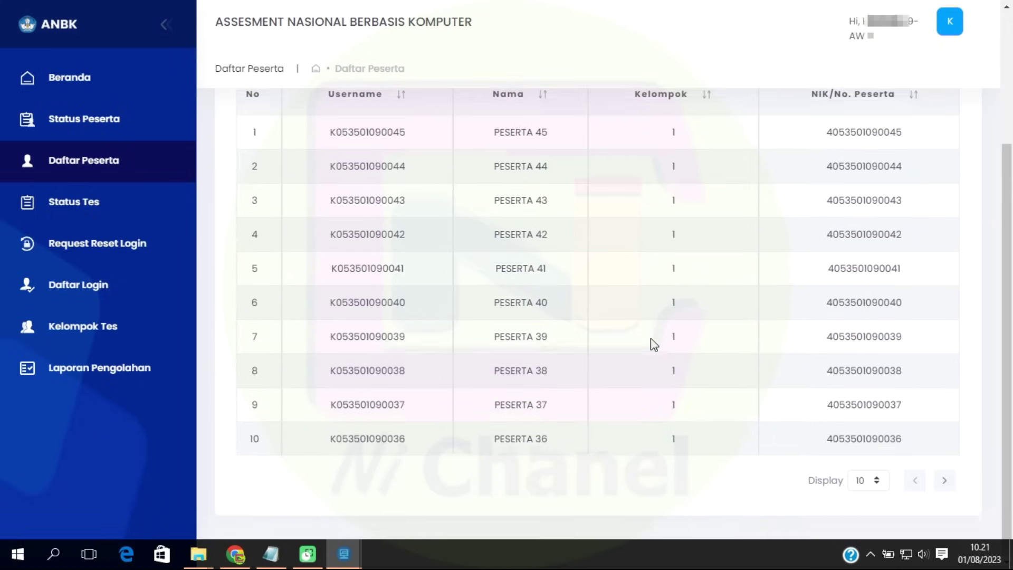
pyautogui.click(876, 478)
pyautogui.click(866, 459)
pyautogui.scroll(-3, 594, 339)
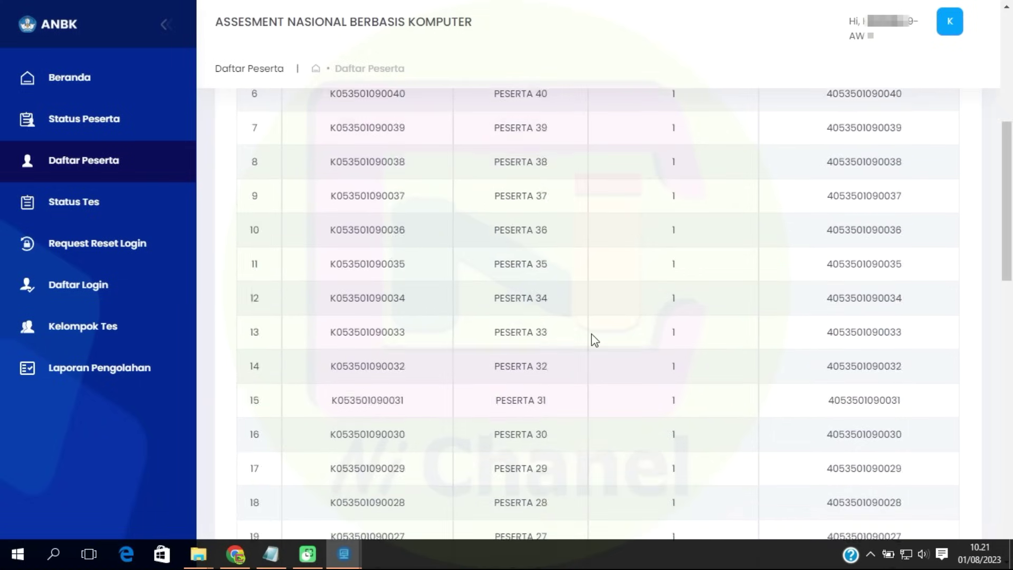
pyautogui.scroll(-10, 595, 339)
pyautogui.scroll(7, 591, 339)
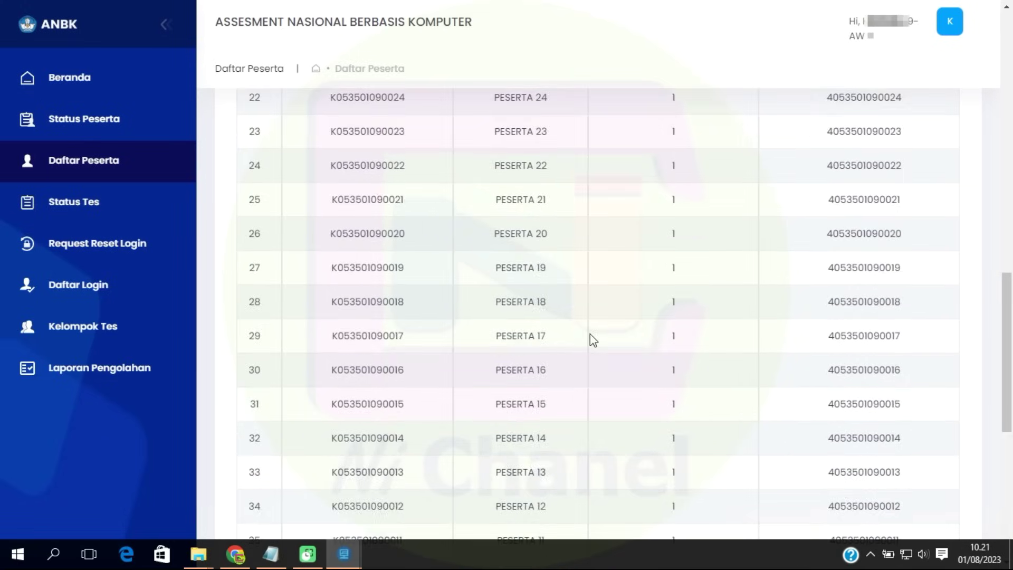
pyautogui.scroll(15, 590, 338)
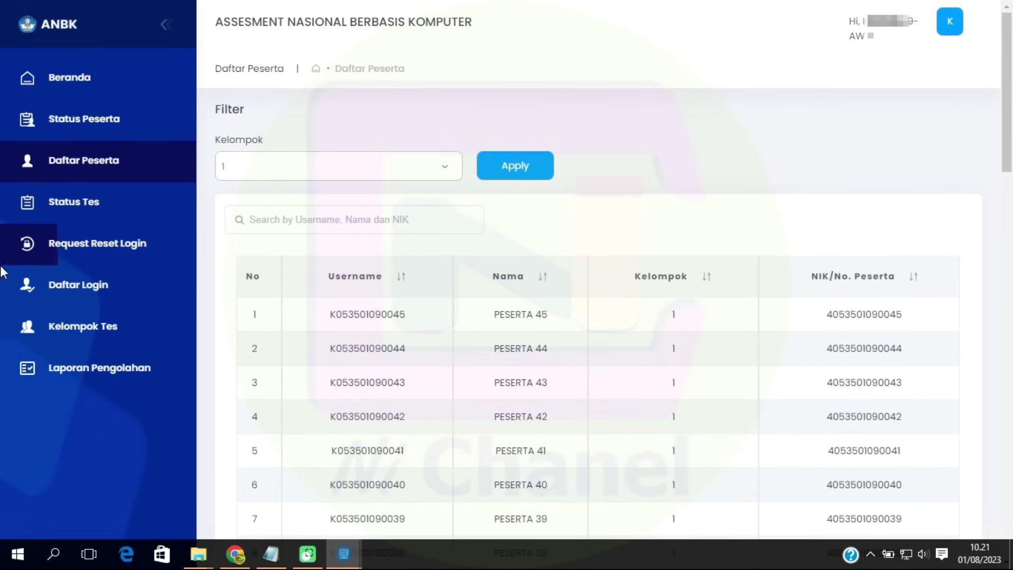
# On Kelompok Tes, list Aktif participants for SIMANBK23H2, group 1.
pyautogui.click(94, 331)
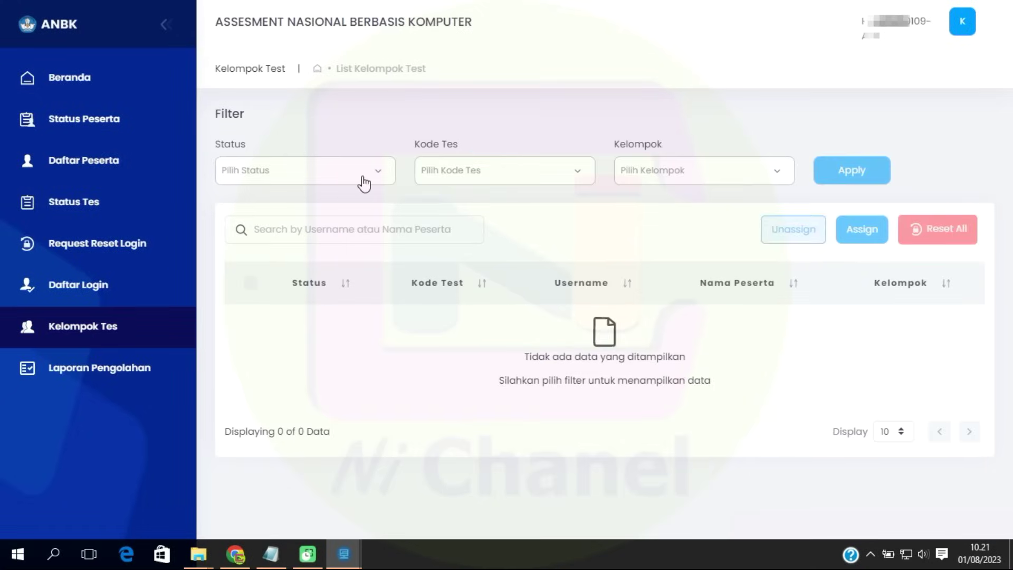
pyautogui.click(364, 182)
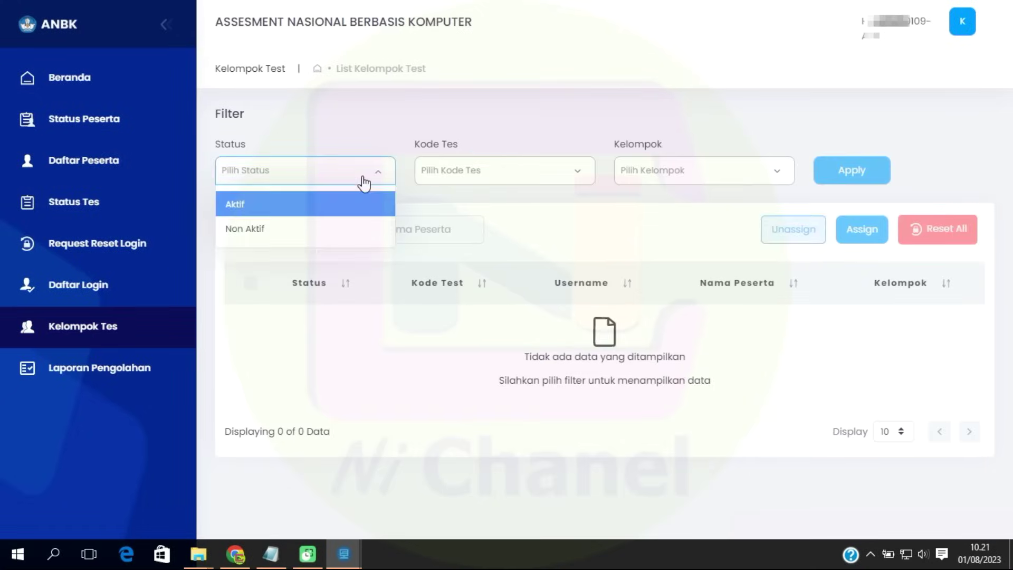
pyautogui.click(240, 204)
pyautogui.click(481, 171)
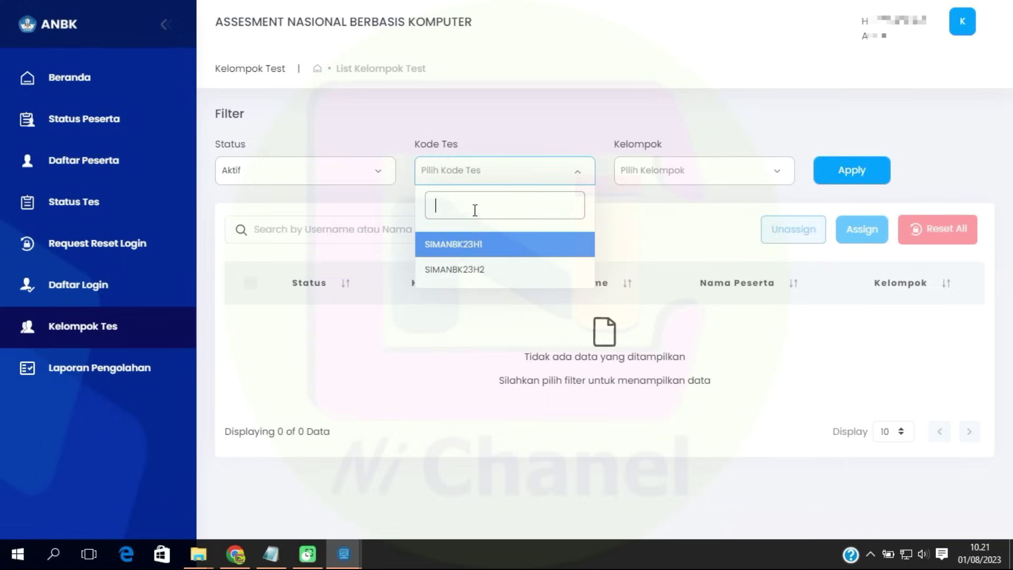
pyautogui.click(466, 270)
pyautogui.click(760, 176)
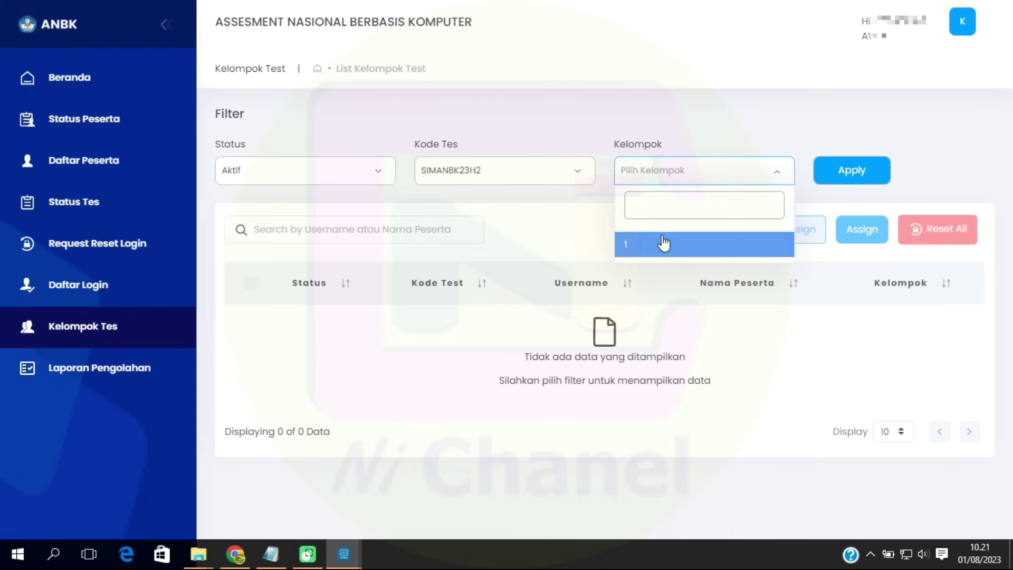
pyautogui.click(655, 251)
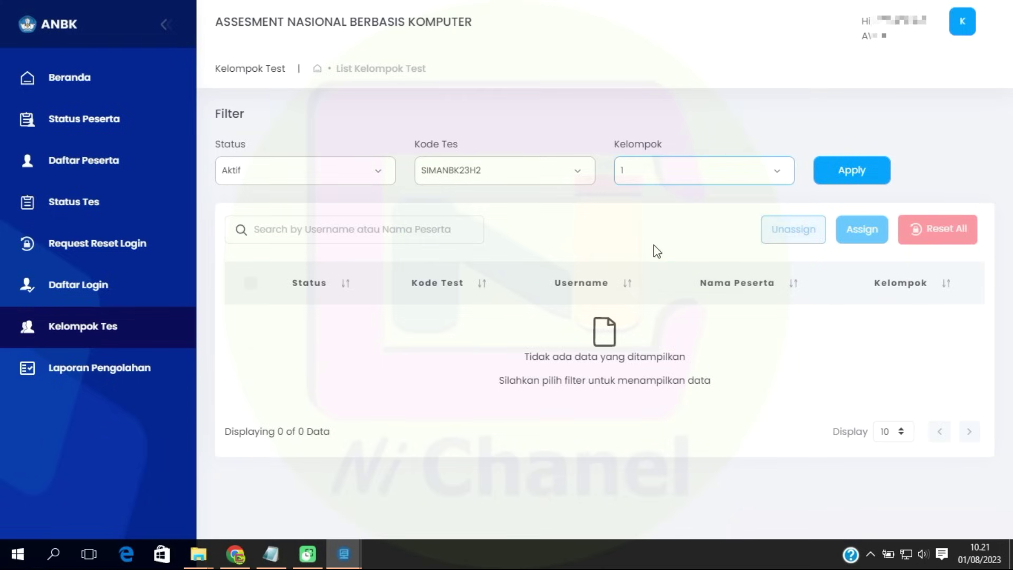
pyautogui.click(836, 178)
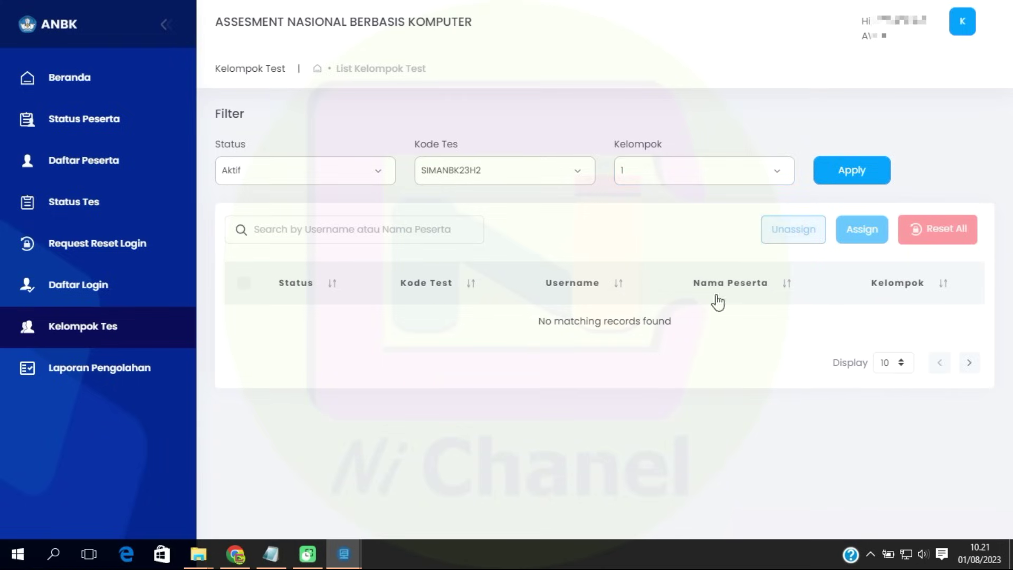
# Re-filter the list to Non Aktif status, test SIMANBK23H2, group 1.
pyautogui.click(382, 179)
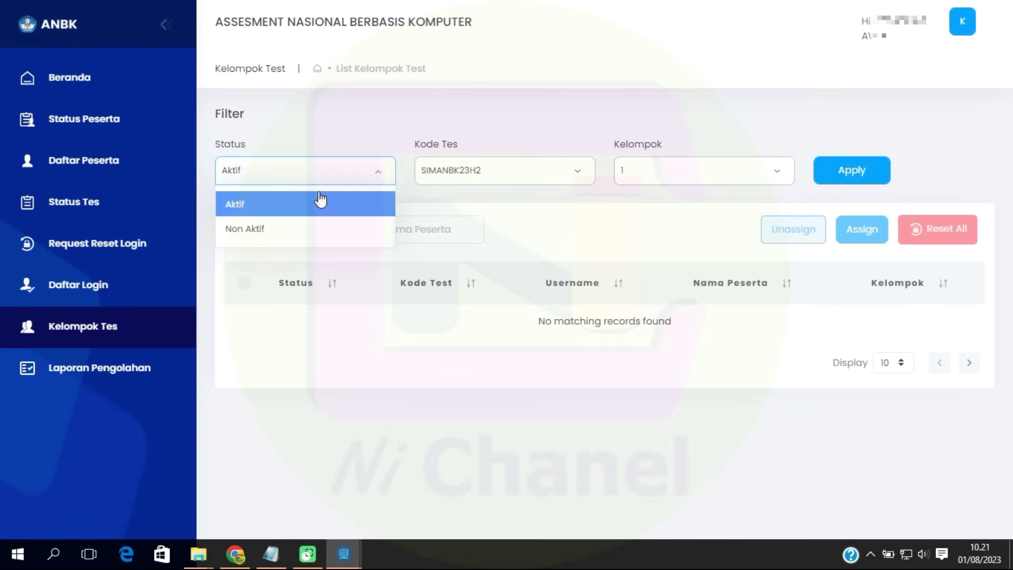
pyautogui.click(257, 241)
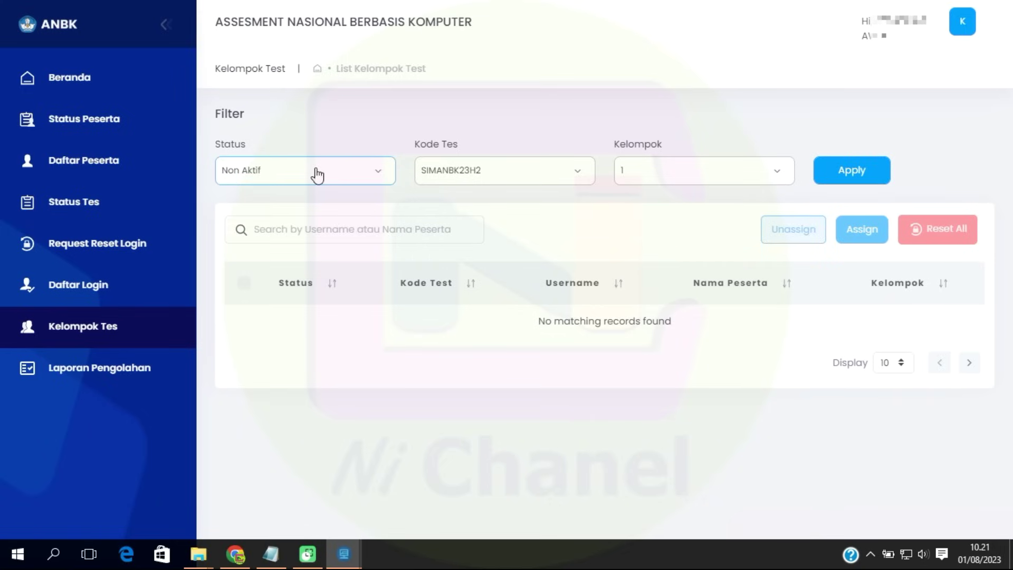
pyautogui.click(385, 179)
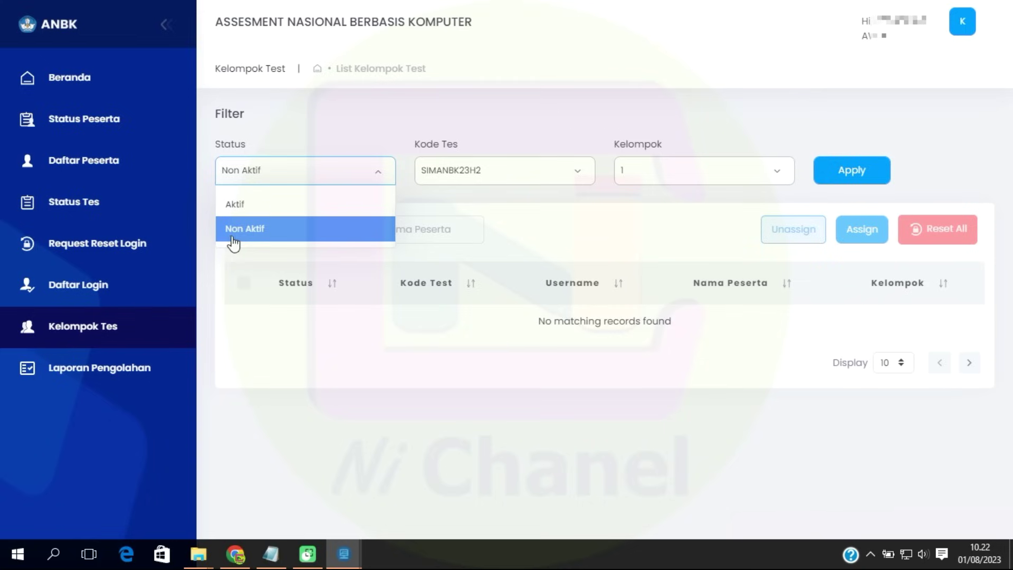
pyautogui.click(283, 237)
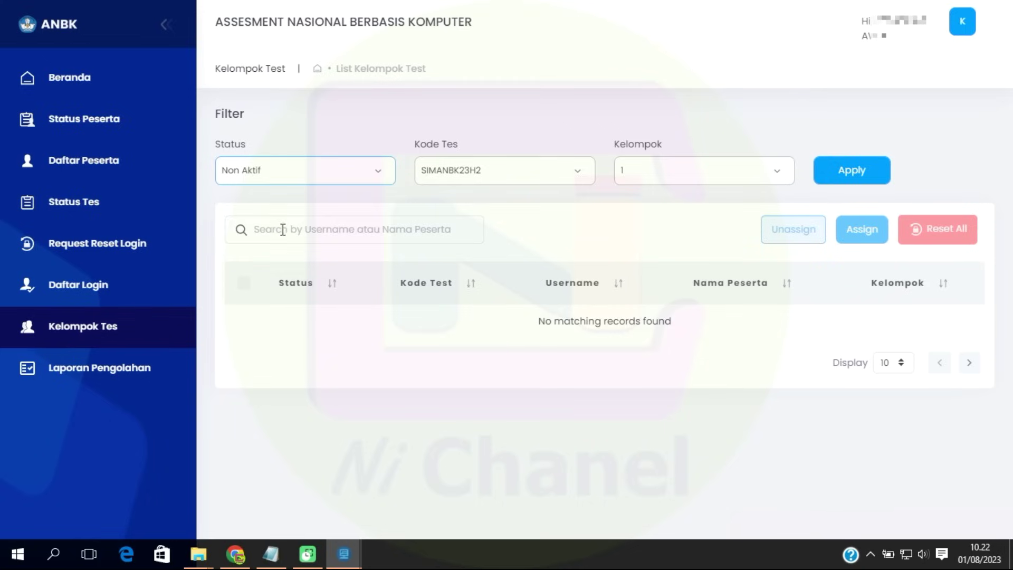
pyautogui.click(560, 177)
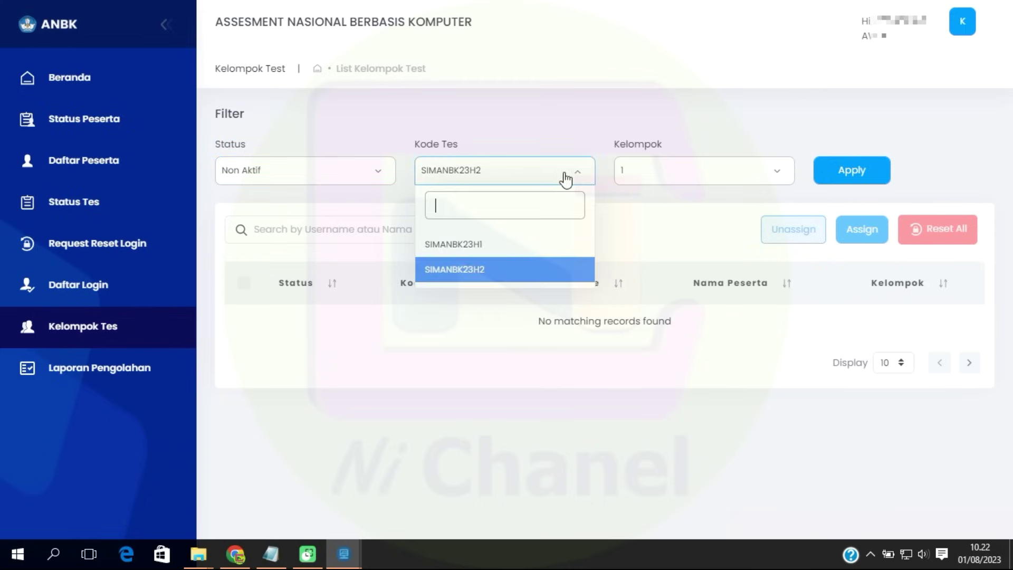
pyautogui.click(478, 270)
pyautogui.click(742, 174)
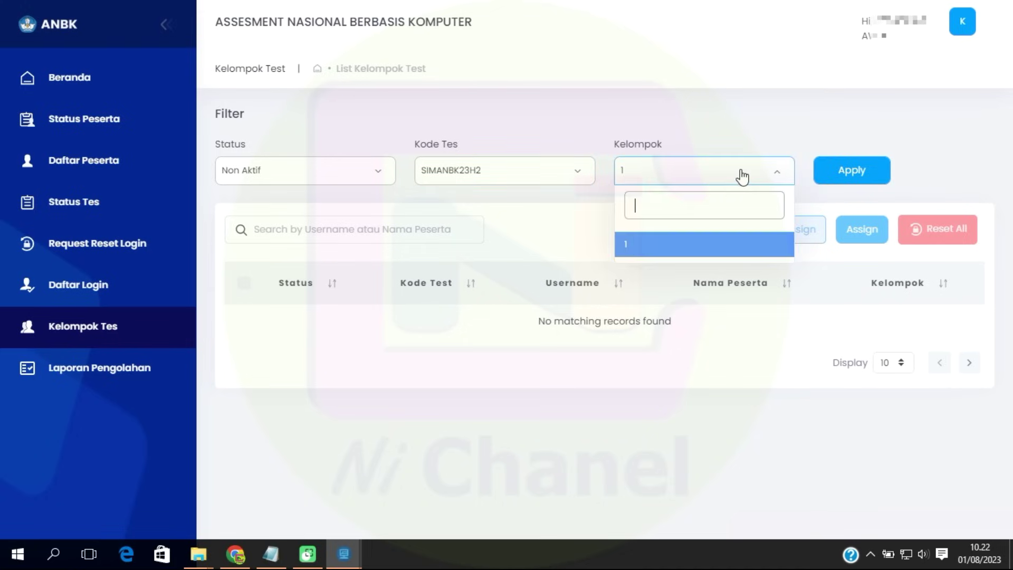
pyautogui.click(662, 248)
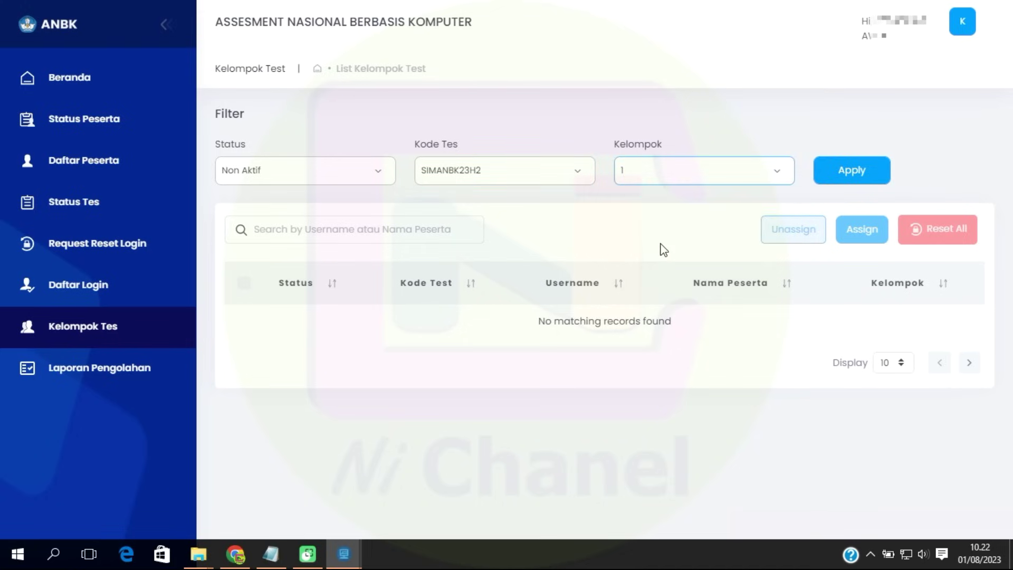
pyautogui.click(849, 173)
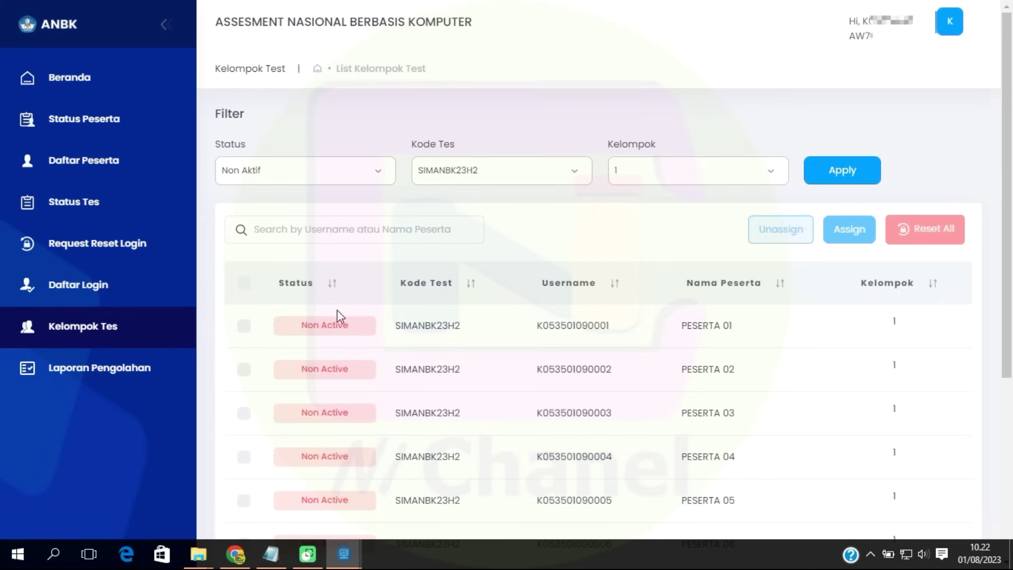
# Show 100 rows per page and tick every listed participant.
pyautogui.scroll(-5, 329, 339)
pyautogui.click(879, 486)
pyautogui.click(881, 468)
pyautogui.scroll(-1, 551, 351)
pyautogui.scroll(-20, 551, 351)
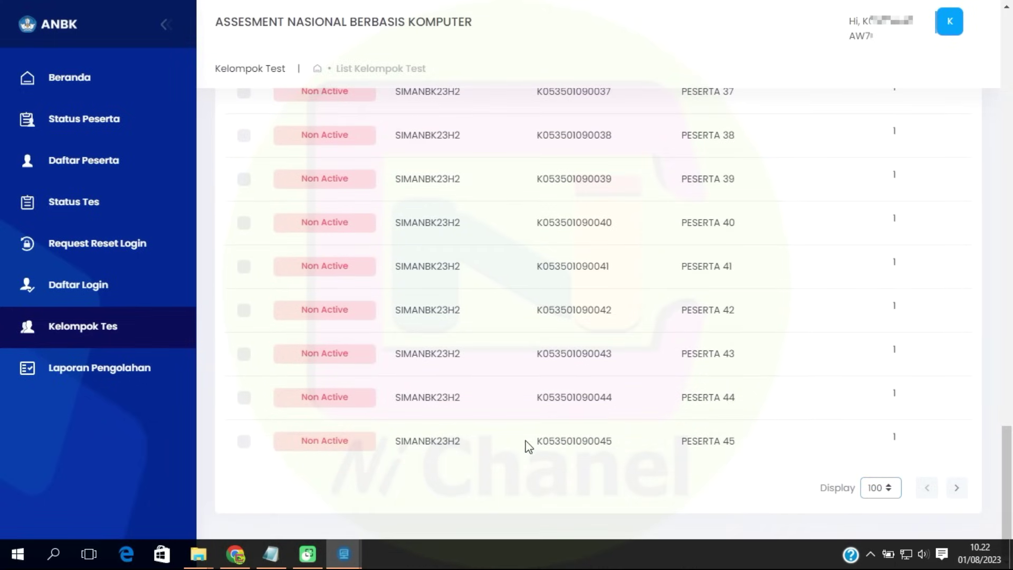
pyautogui.scroll(20, 527, 441)
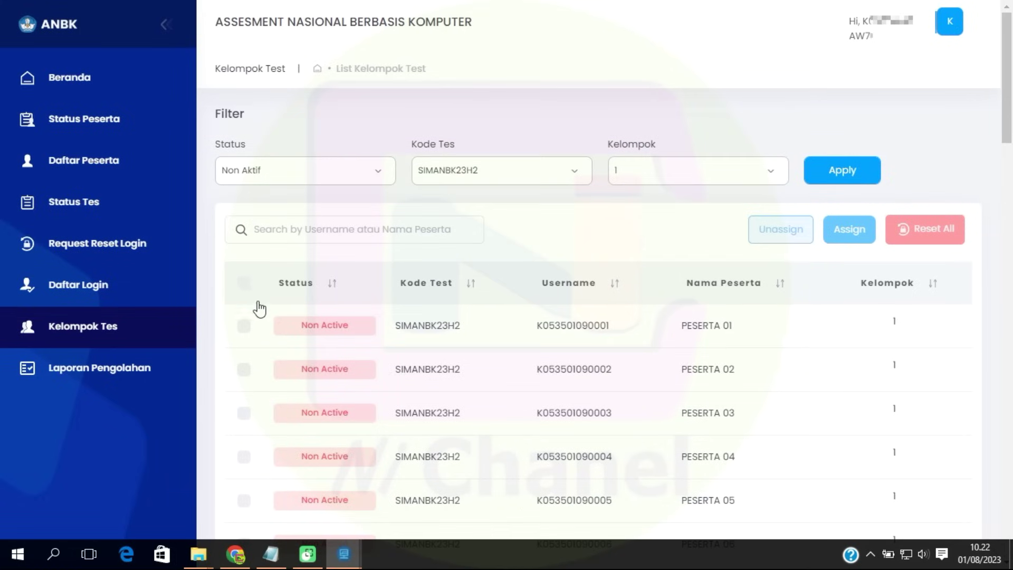
pyautogui.click(244, 283)
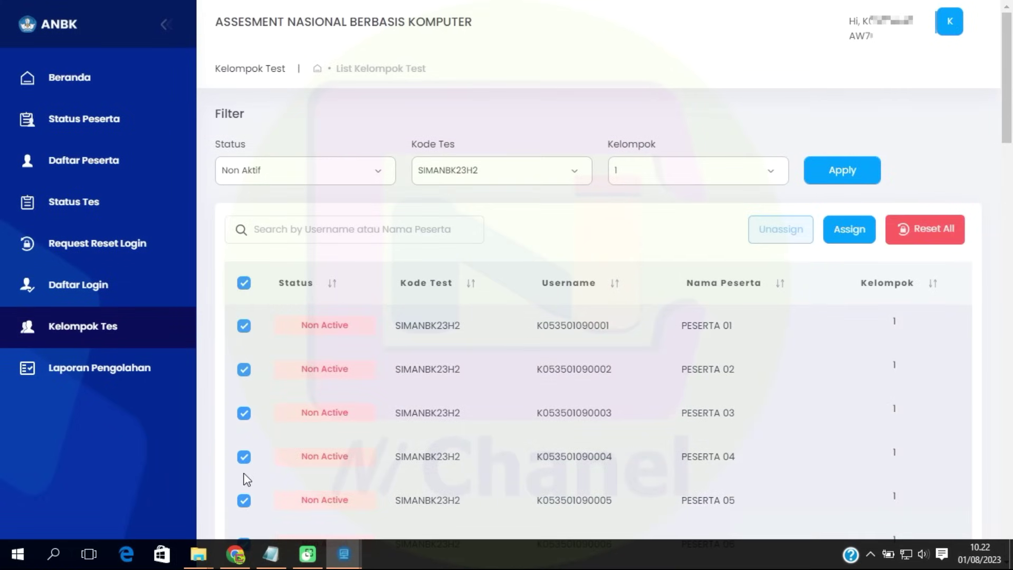
pyautogui.scroll(-20, 244, 479)
pyautogui.scroll(20, 251, 458)
# Assign and confirm the 45 ticked participants, then review the 100-row summary showing 0 failures.
pyautogui.click(834, 247)
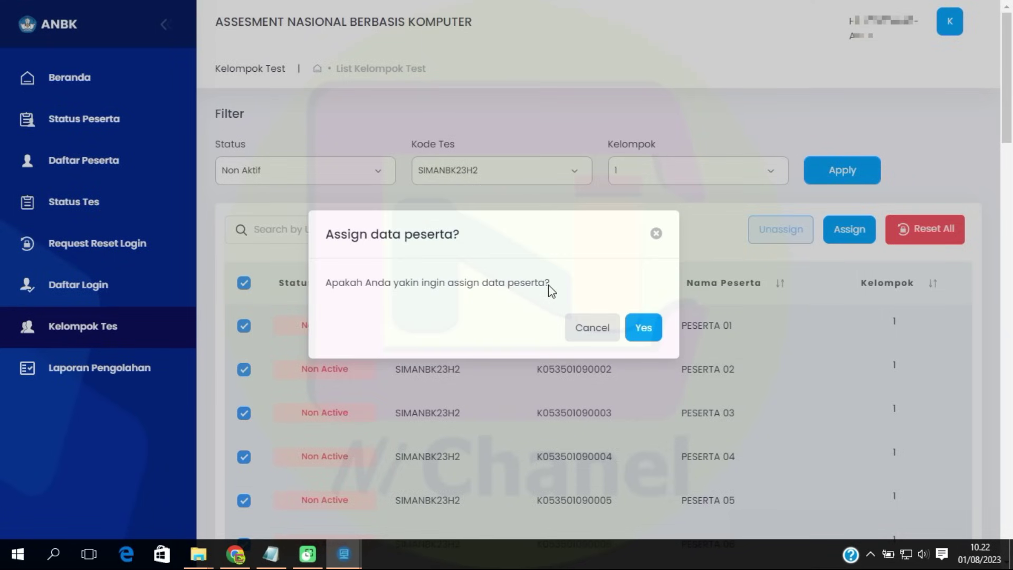
pyautogui.click(644, 330)
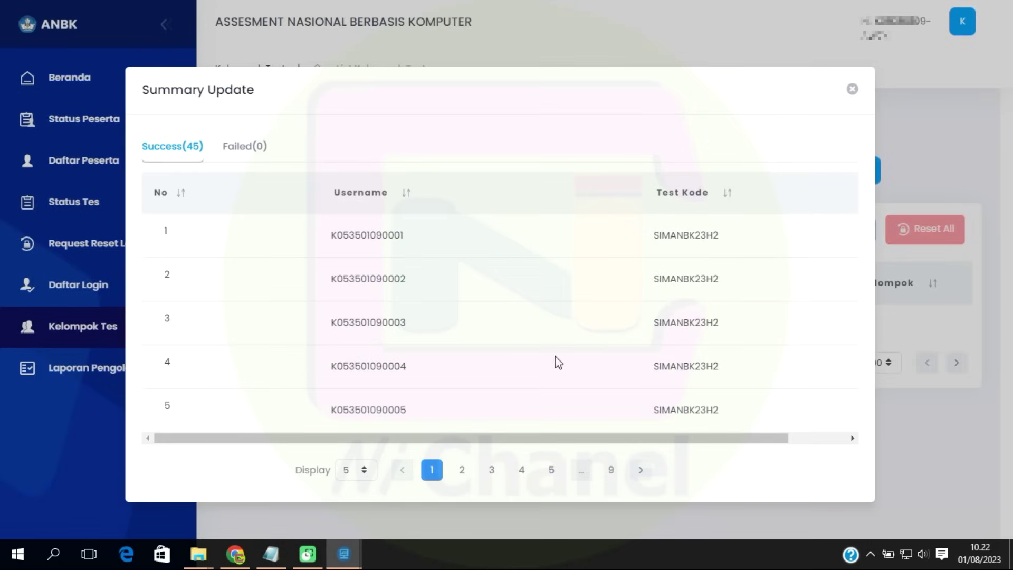
pyautogui.click(364, 473)
pyautogui.click(367, 448)
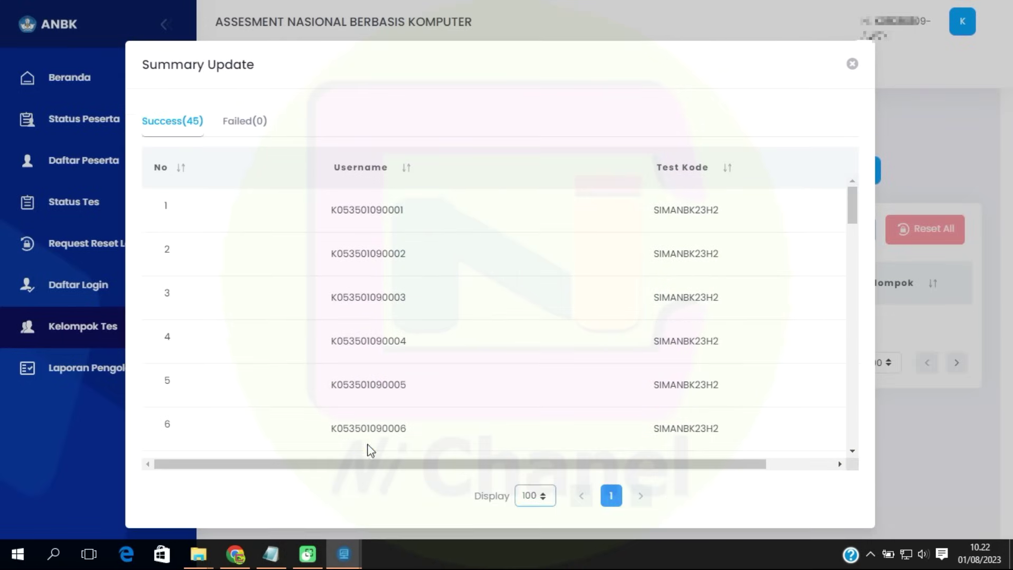
pyautogui.scroll(-20, 498, 325)
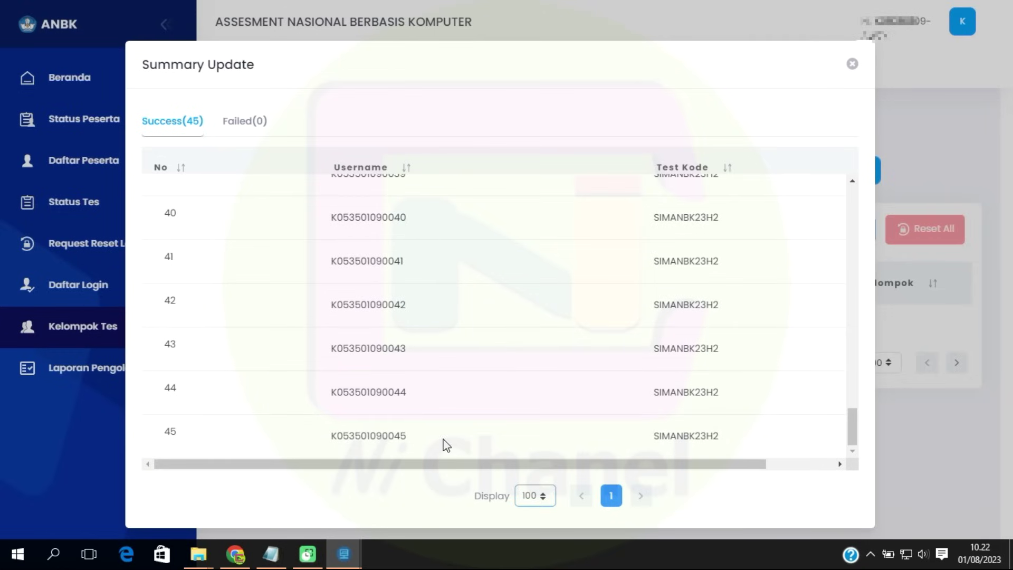
pyautogui.click(850, 65)
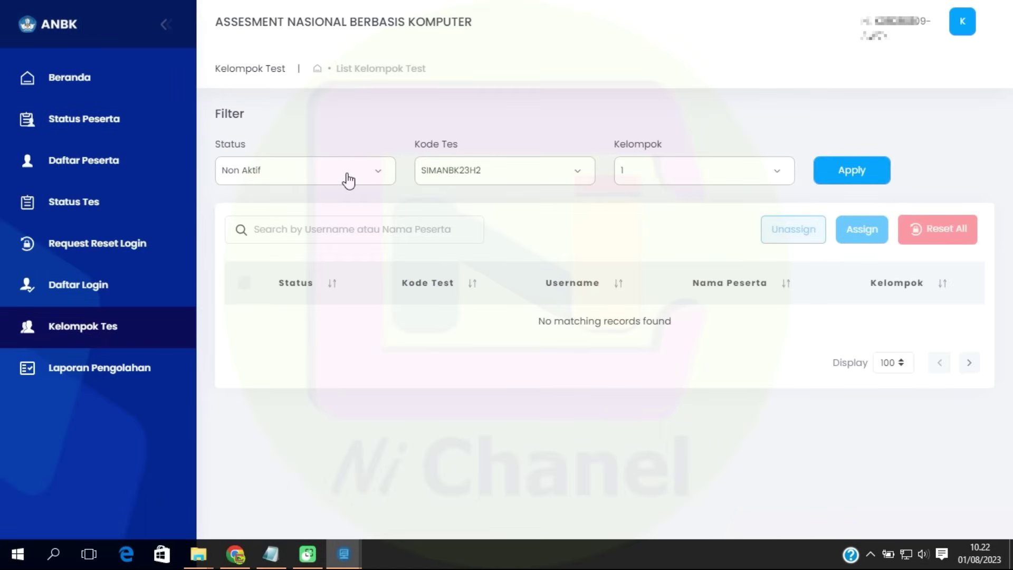
pyautogui.click(347, 179)
pyautogui.click(268, 205)
pyautogui.click(587, 179)
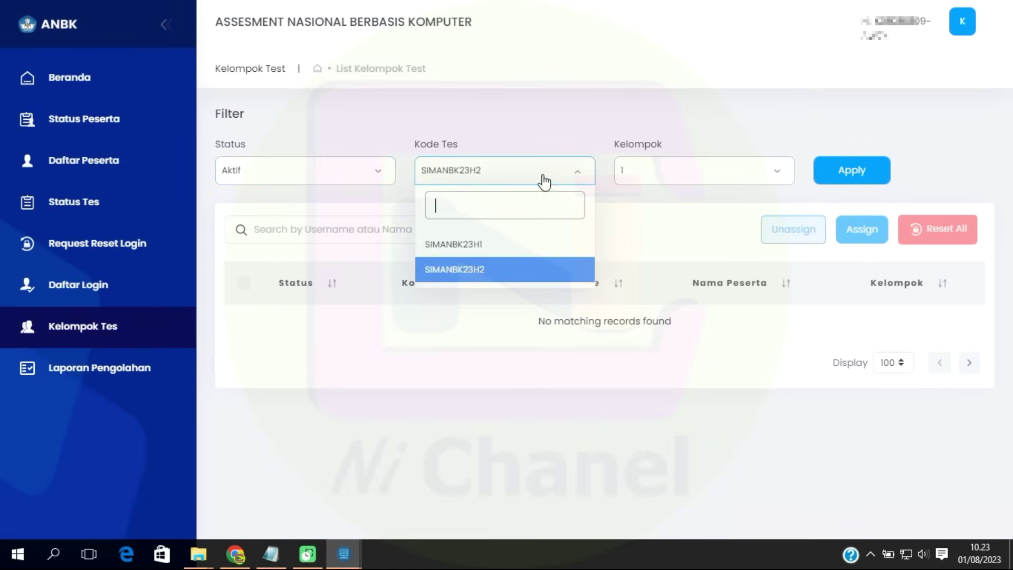
pyautogui.click(496, 274)
pyautogui.click(644, 177)
pyautogui.click(644, 244)
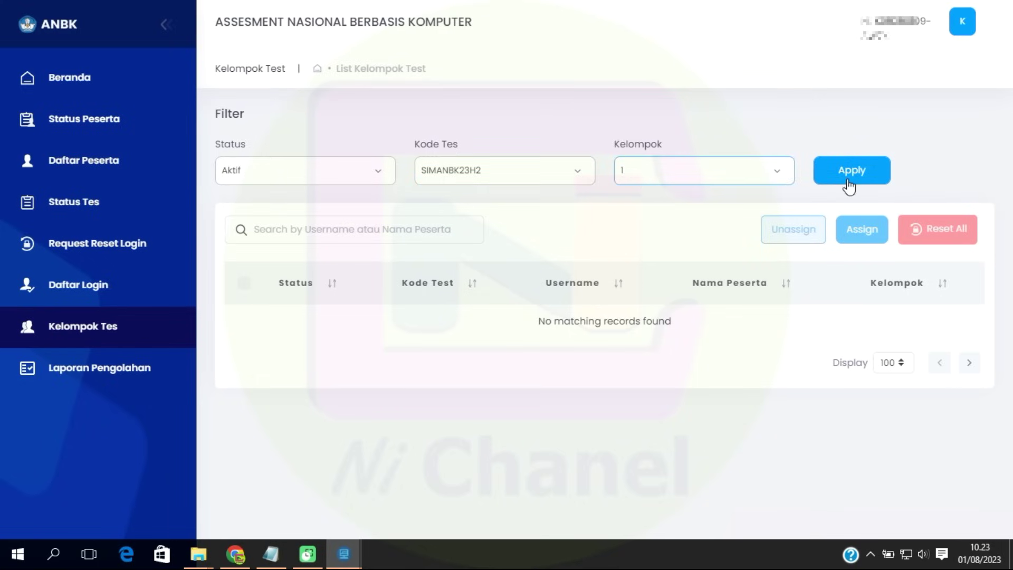
pyautogui.click(847, 179)
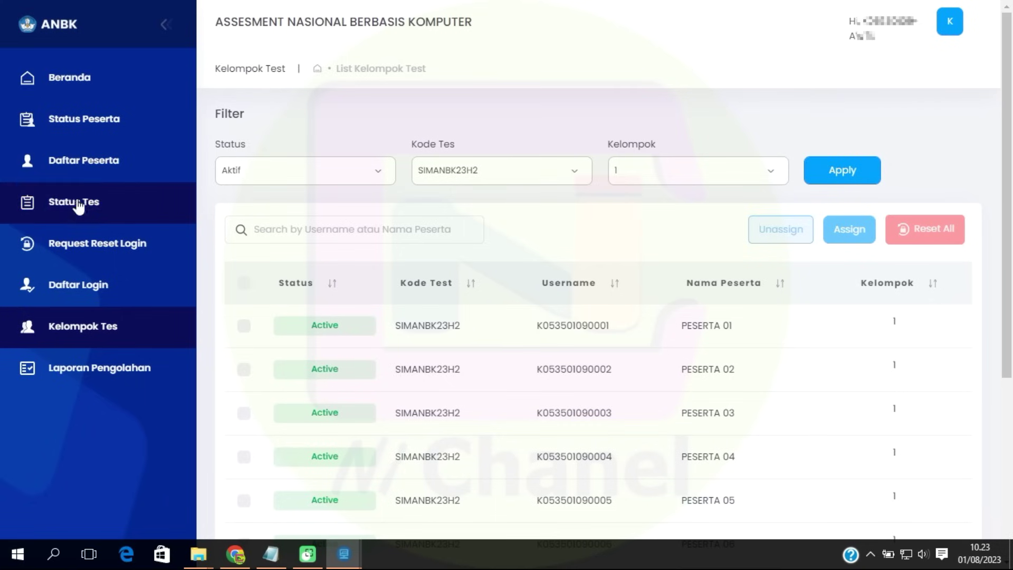
# Release the SIMANBK23H2 token from Status Tes and select the token code.
pyautogui.click(98, 202)
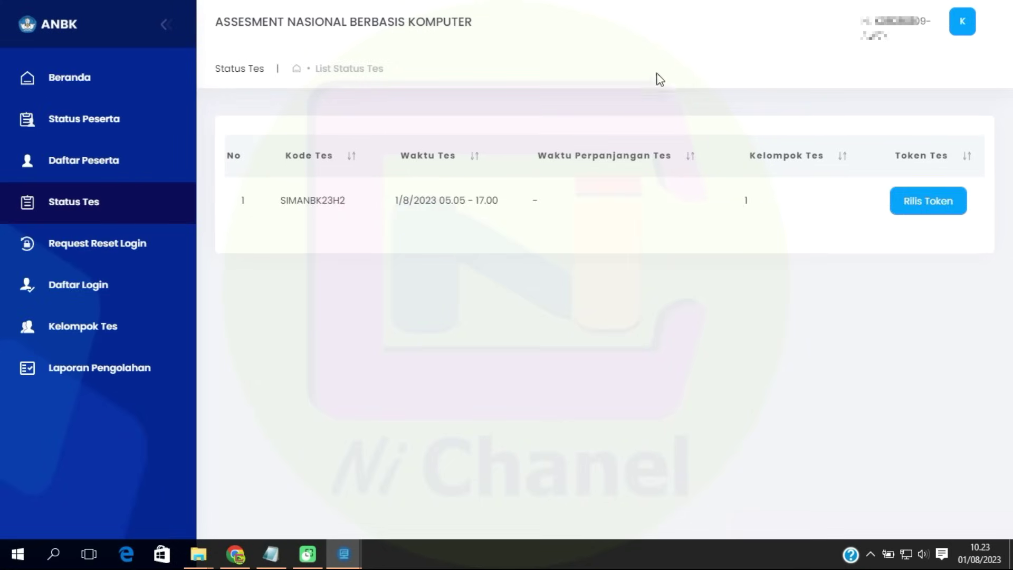
pyautogui.click(943, 204)
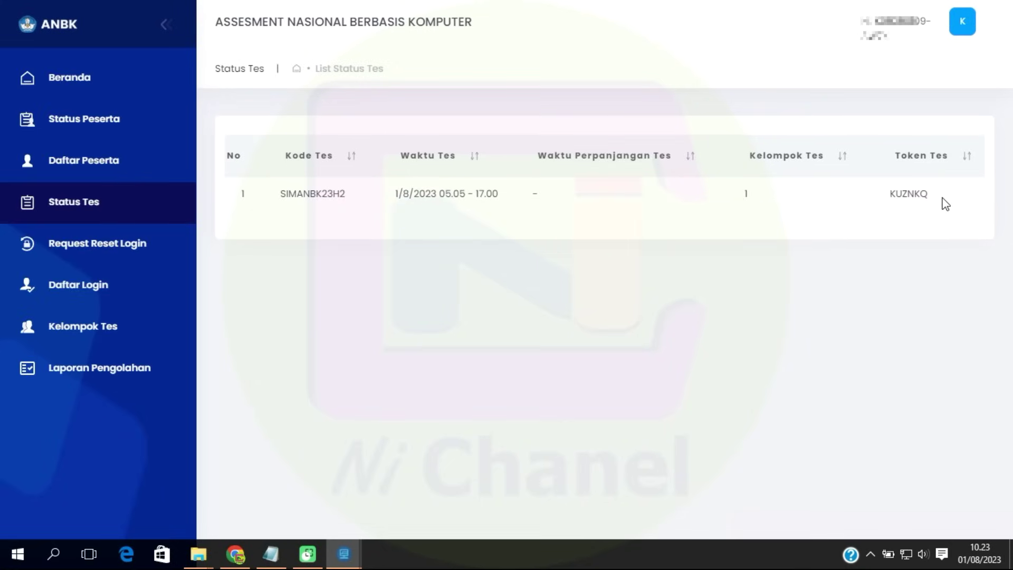
pyautogui.moveTo(891, 199); pyautogui.dragTo(931, 200)
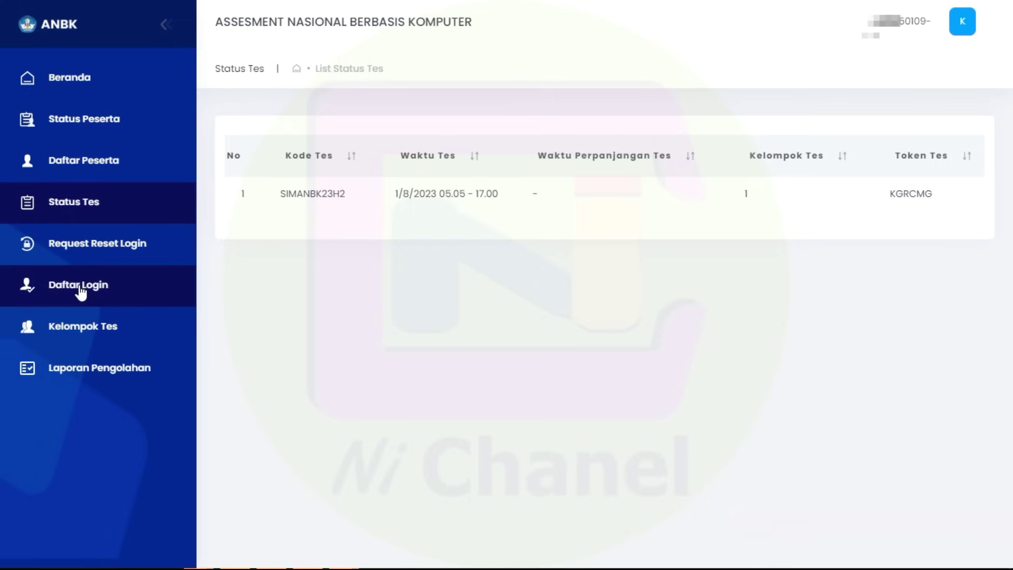
# Open Daftar Login and scroll through the logged-in participants, PESERTA 16 to PESERTA 03.
pyautogui.click(80, 289)
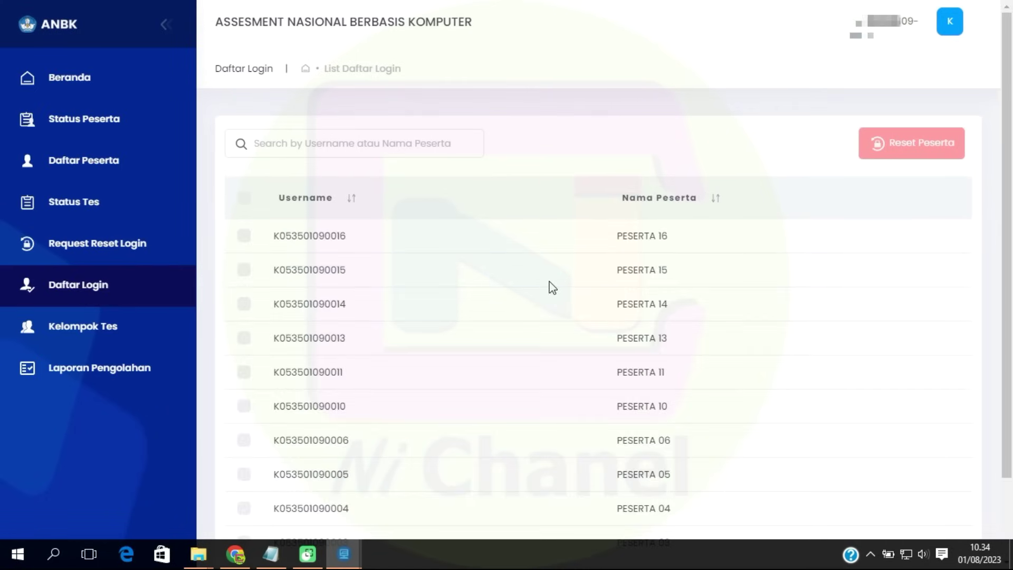
pyautogui.scroll(-2, 520, 289)
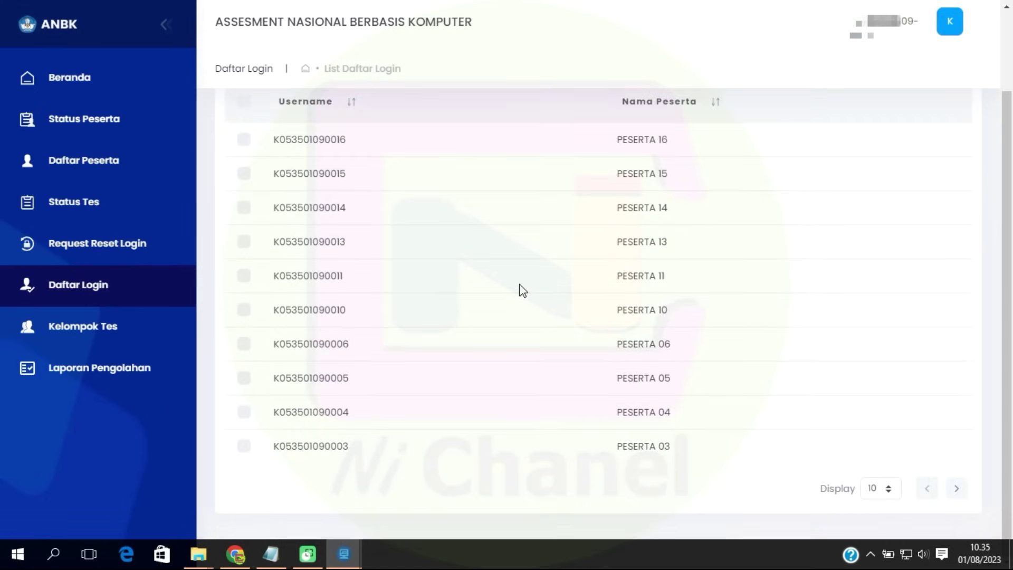
pyautogui.scroll(1, 522, 290)
pyautogui.scroll(-1, 522, 290)
pyautogui.scroll(1, 521, 291)
pyautogui.scroll(1, 521, 291)
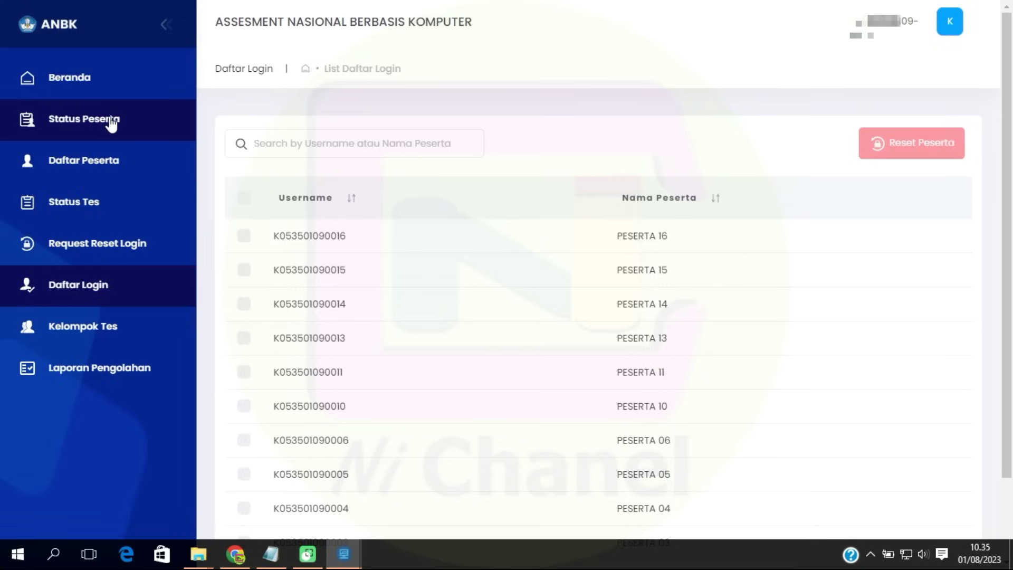
# Review each participant's test progress in Status Peserta, opening the Status Test filter but choosing nothing.
pyautogui.click(103, 121)
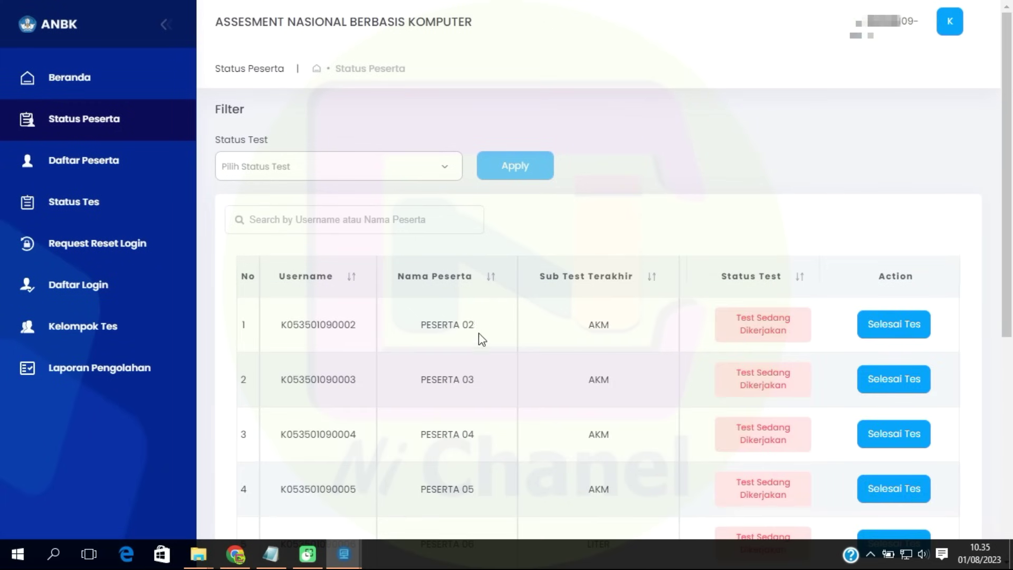
pyautogui.scroll(-7, 575, 273)
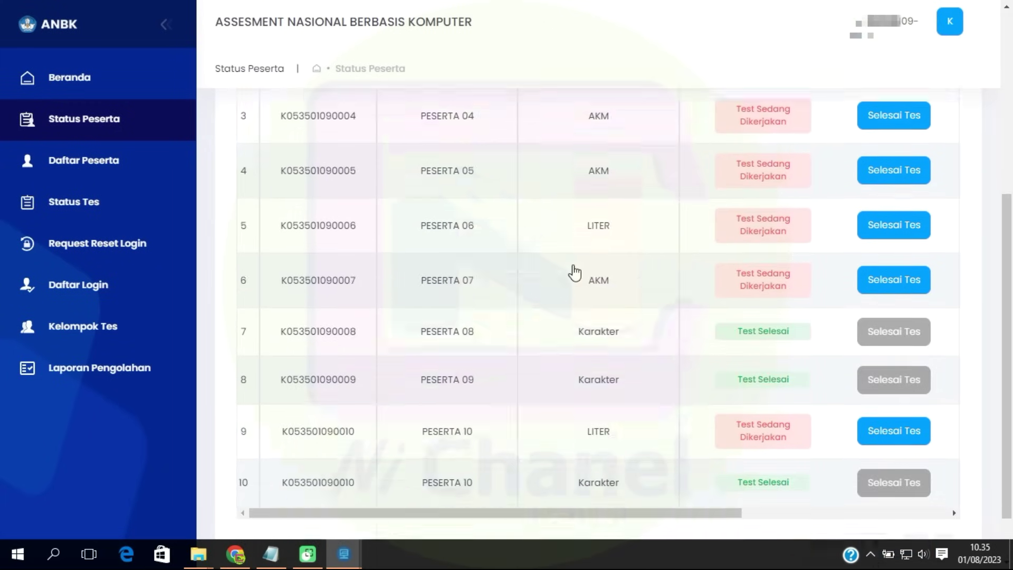
pyautogui.scroll(7, 575, 272)
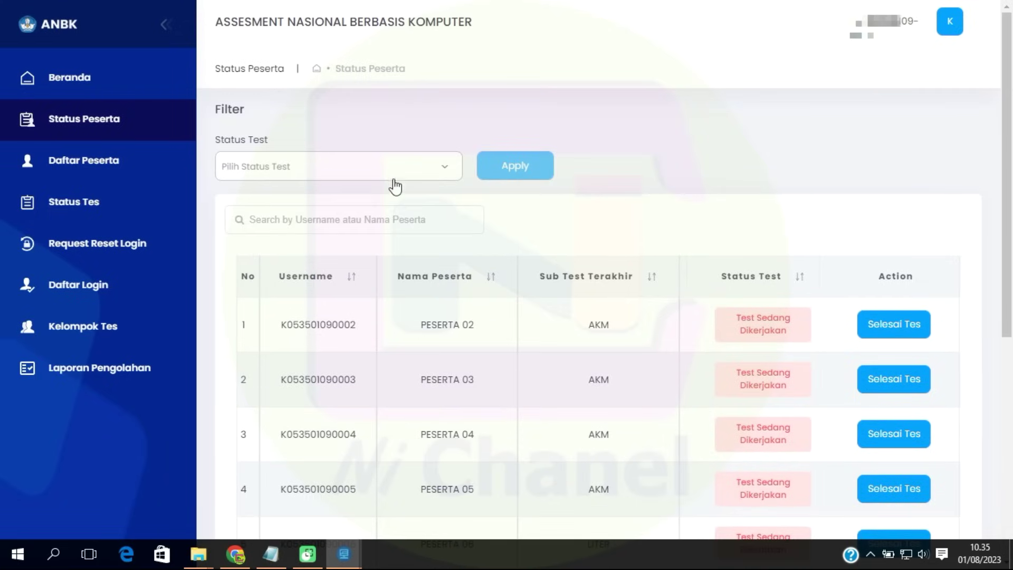
pyautogui.click(394, 178)
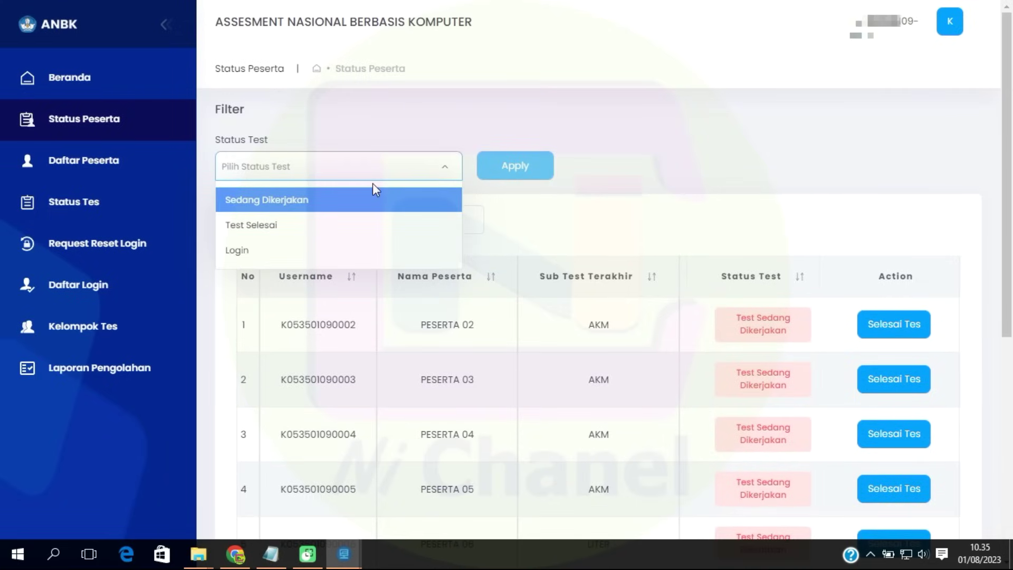
pyautogui.click(425, 142)
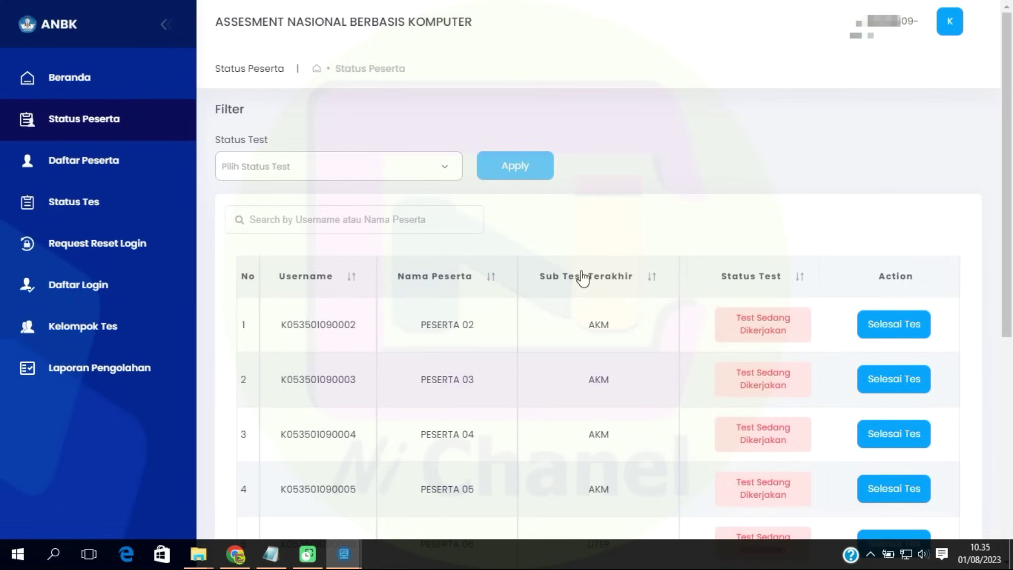
pyautogui.scroll(-2, 507, 303)
pyautogui.scroll(-5, 508, 305)
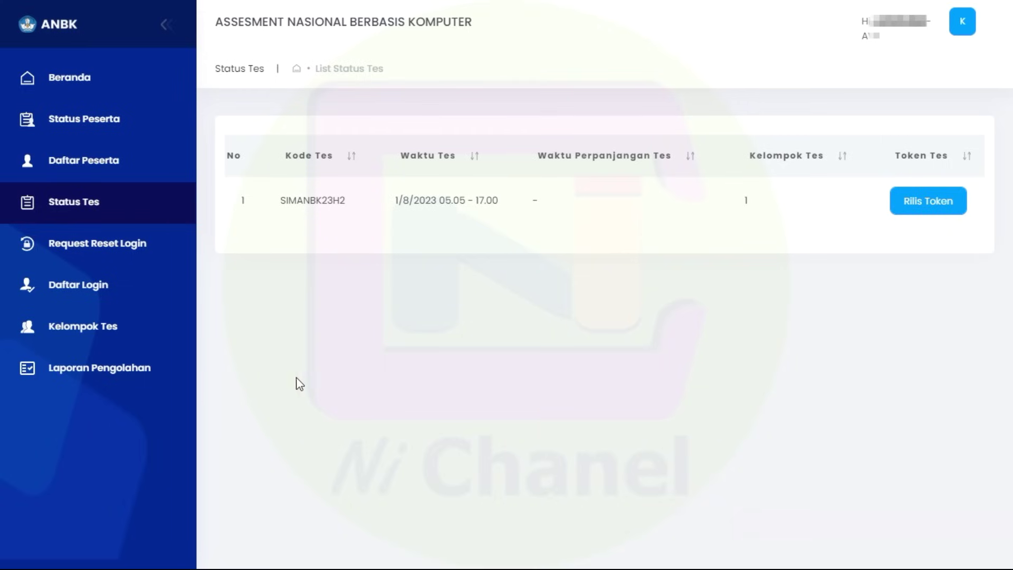
# Load the Laporan Pengolahan report for test code SIMANBK23H1, showing 11 registered and 4 finished.
pyautogui.click(143, 376)
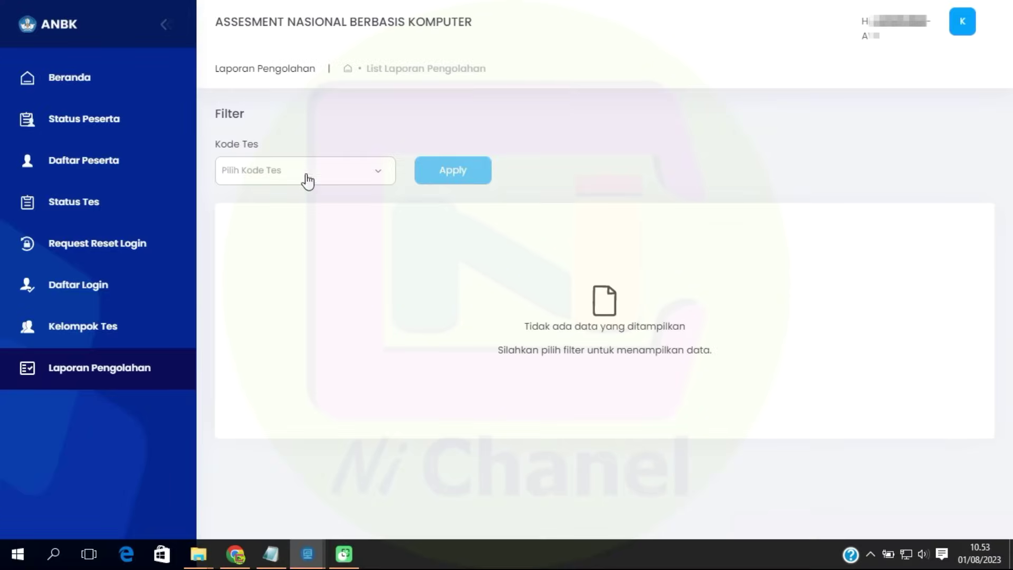
pyautogui.click(303, 175)
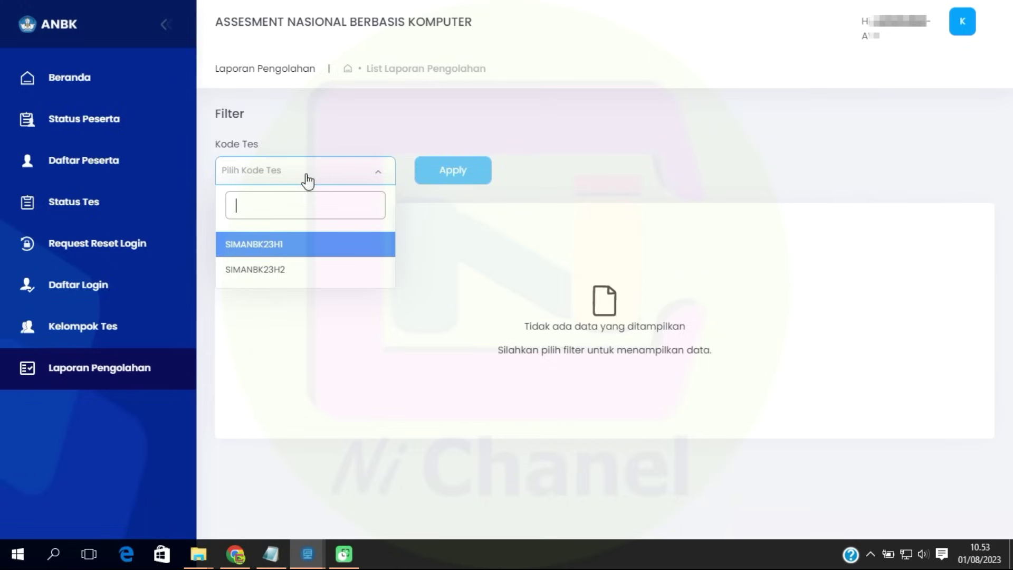
pyautogui.click(275, 255)
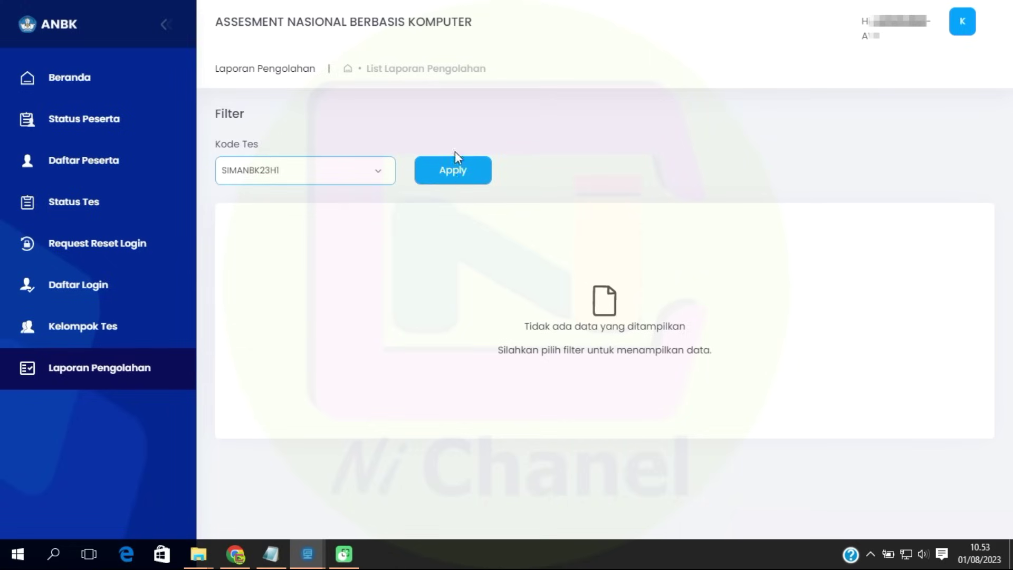
pyautogui.click(464, 176)
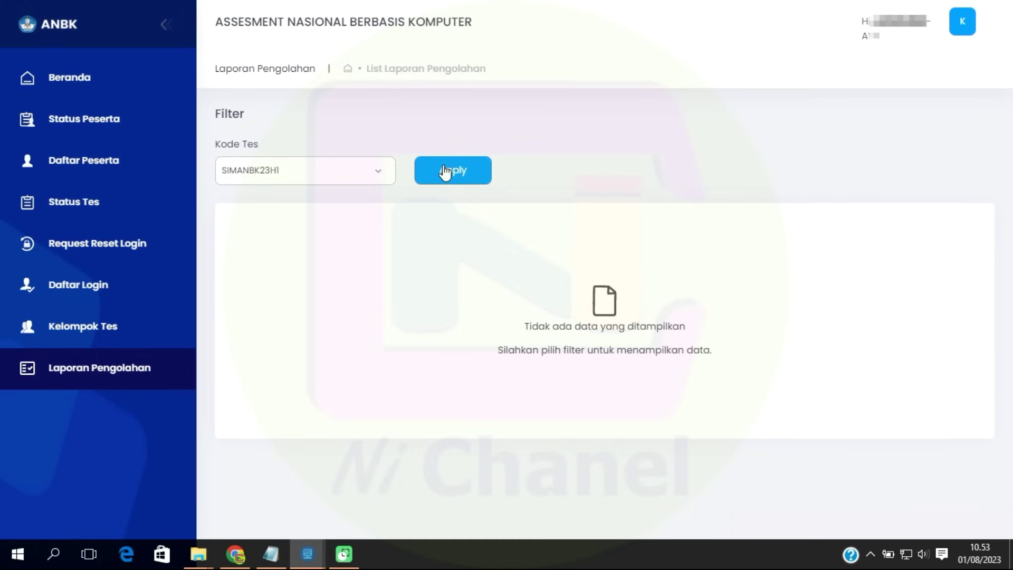
pyautogui.click(444, 171)
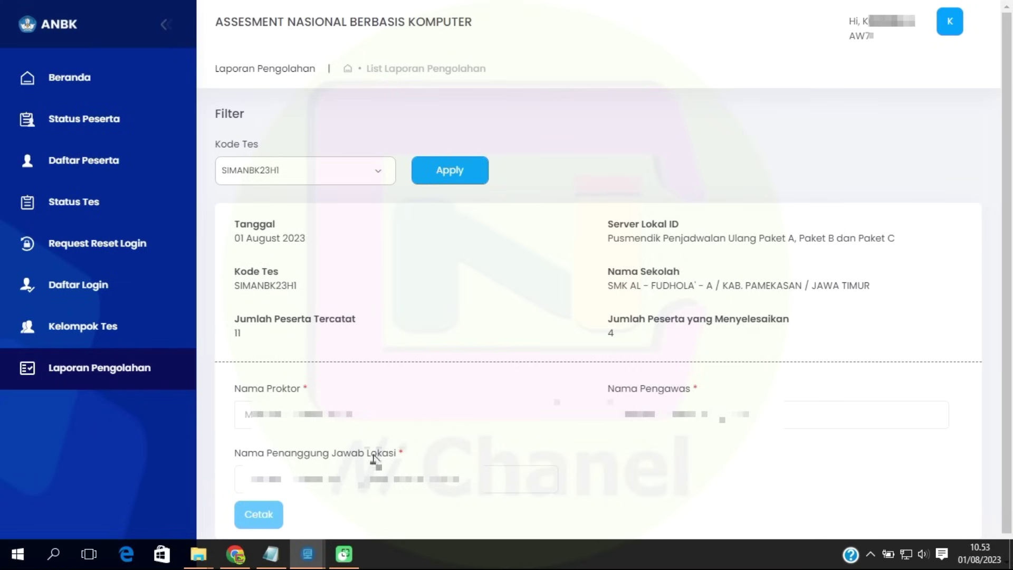
# Enter the proctor, supervisor and site-responsible names in capital letters.
pyautogui.click(331, 416)
pyautogui.press('capslock')
pyautogui.write('NRS')
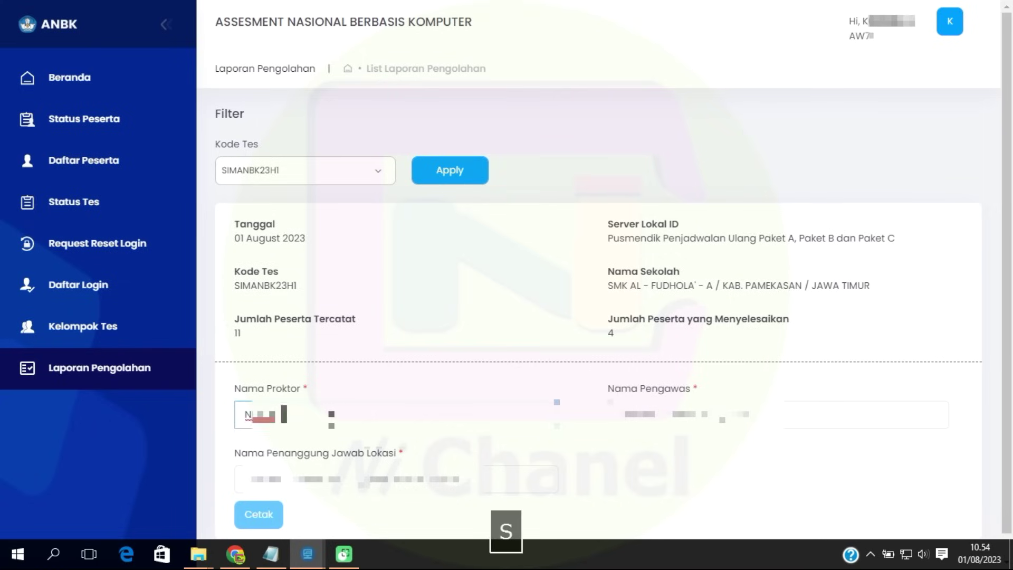
pyautogui.write('AH')
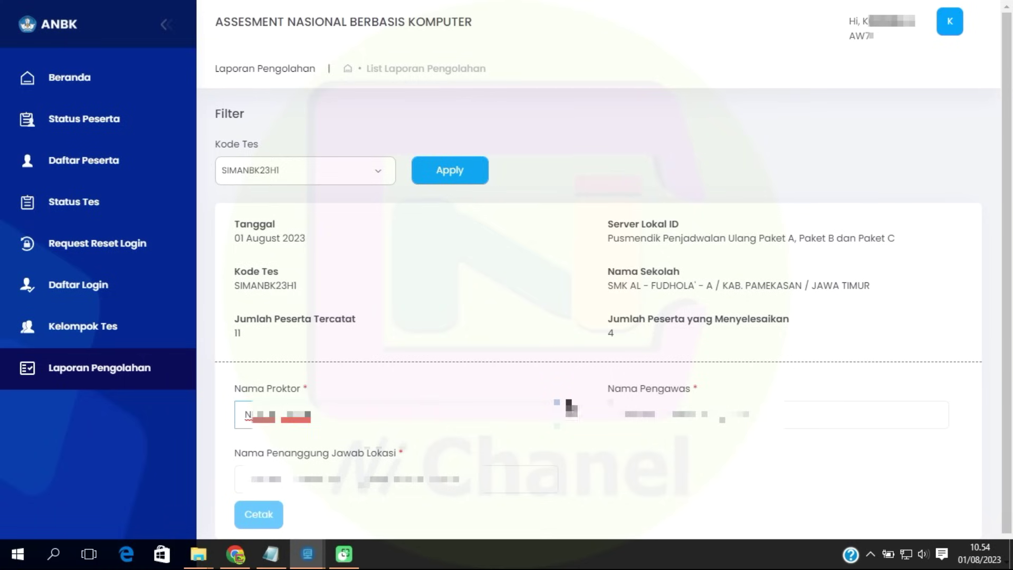
pyautogui.click(865, 415)
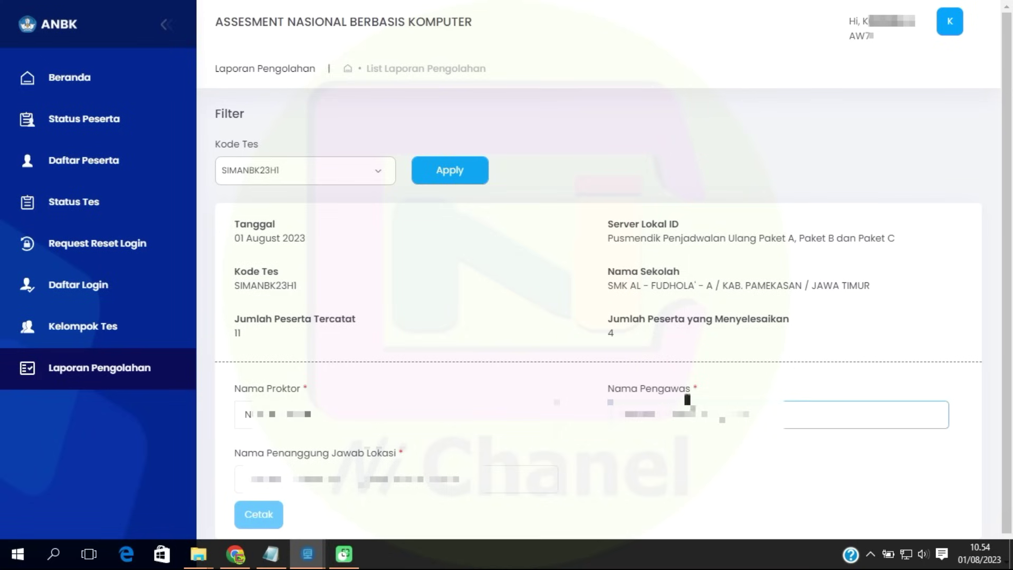
pyautogui.write('ISNI')
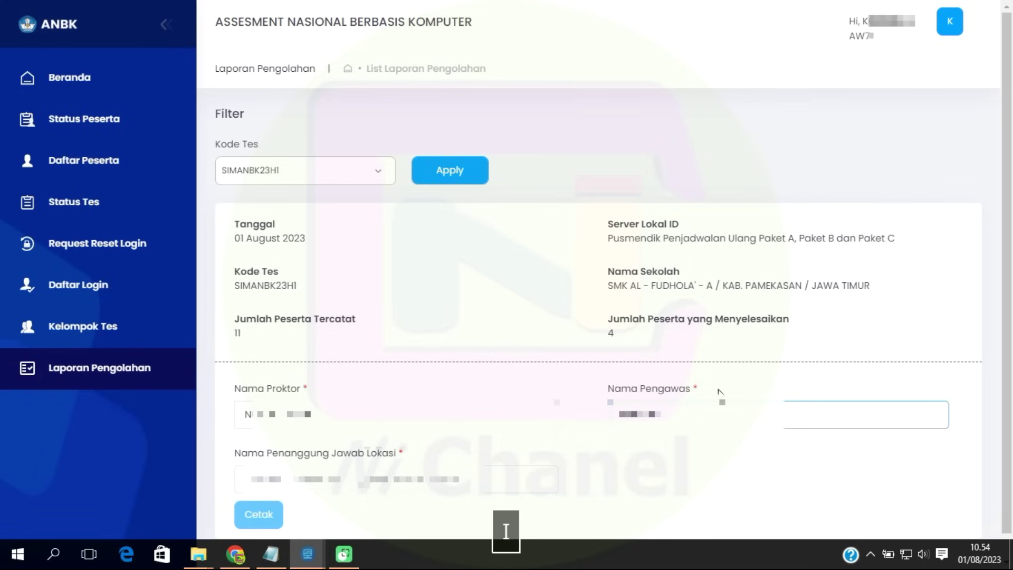
pyautogui.press('Tab')
pyautogui.write('OH')
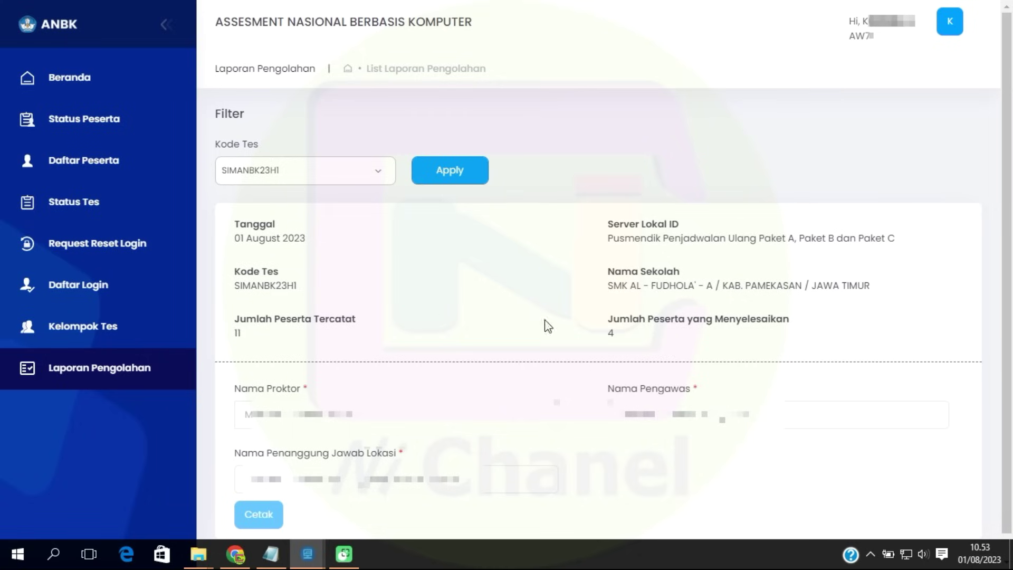
# Retype the proctor, supervisor and site-responsible names in normal case, shortening the site-responsible name.
pyautogui.click(331, 420)
pyautogui.write('Nasihah')
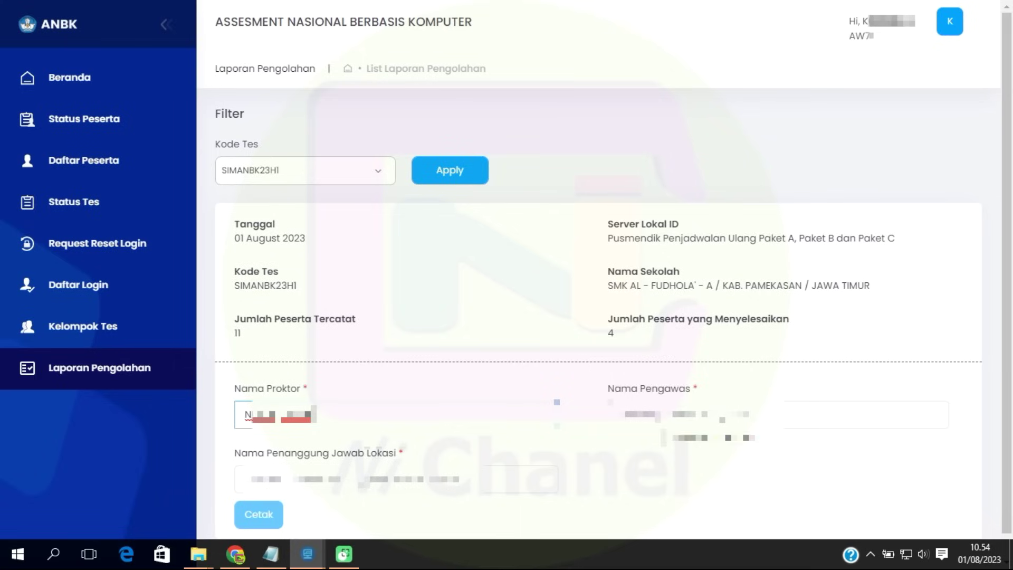
pyautogui.press('Tab')
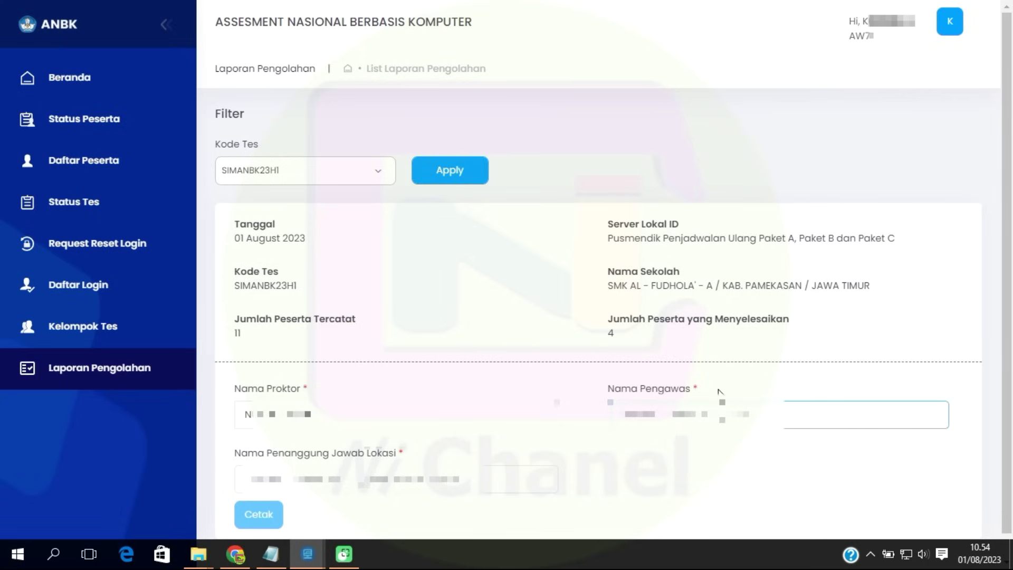
pyautogui.write('Sudi')
pyautogui.click(396, 479)
pyautogui.write('H')
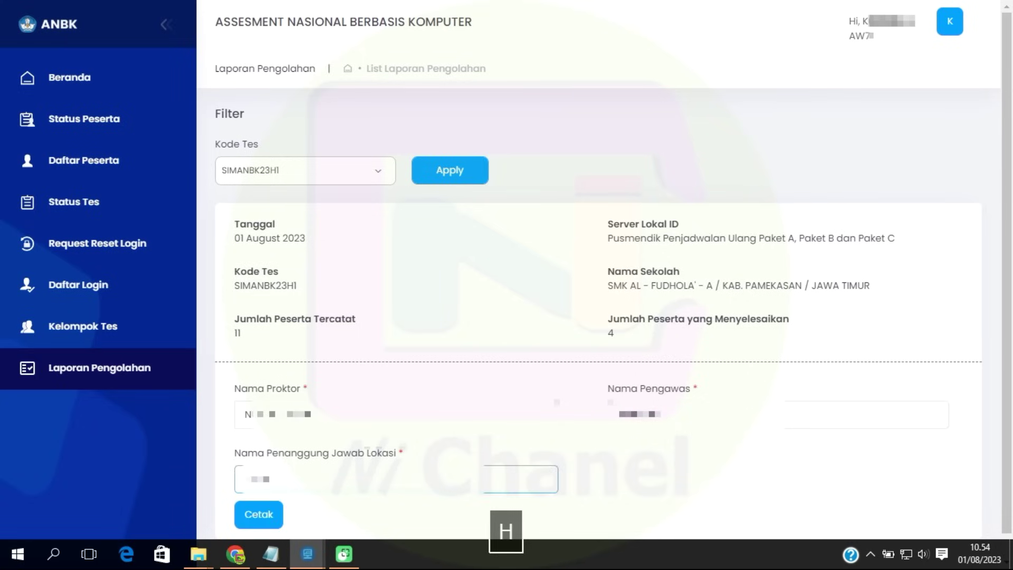
pyautogui.write('a asi')
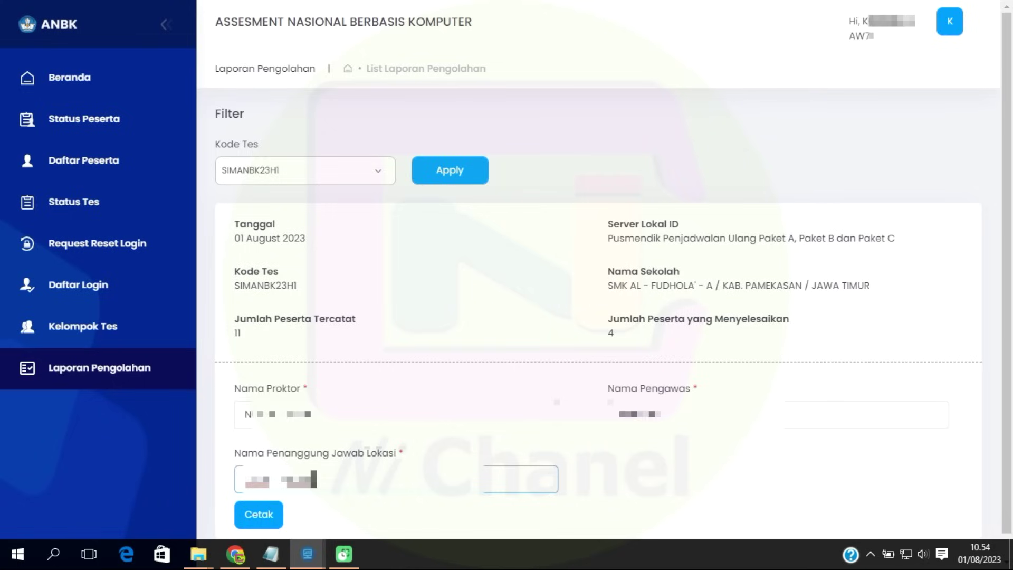
pyautogui.click(480, 420)
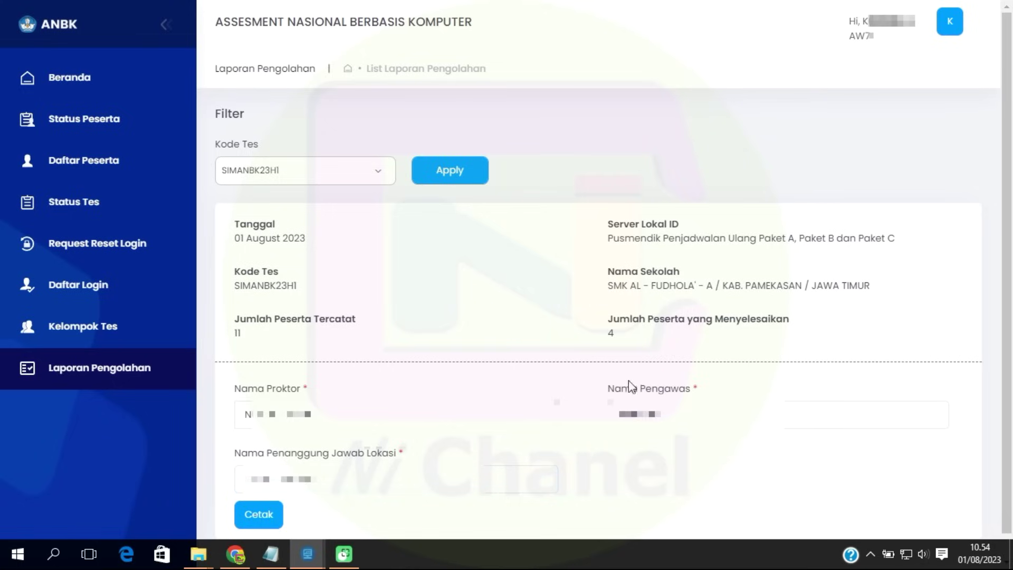